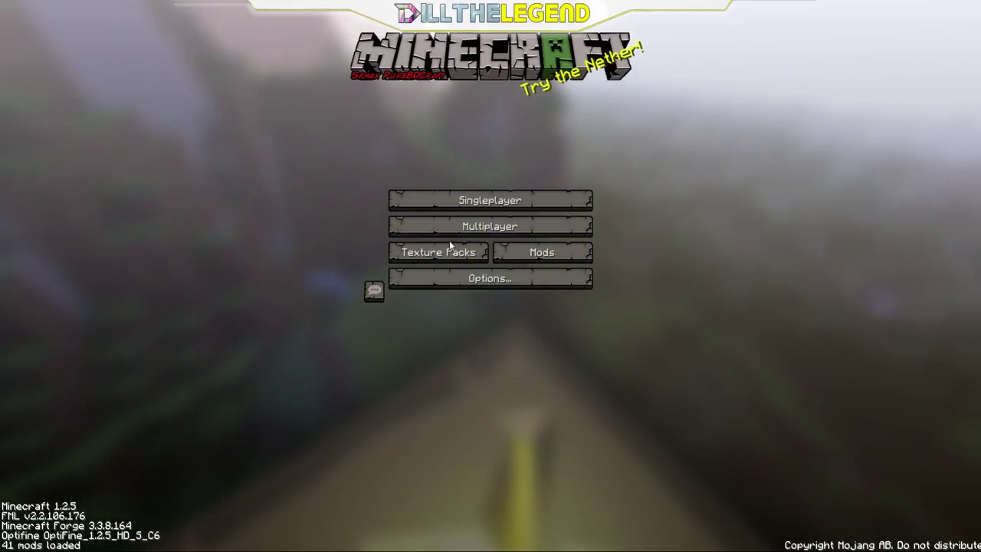
- Leave the Minecraft server list, then search Google for 'technic' in Opera
left_click(491, 228)
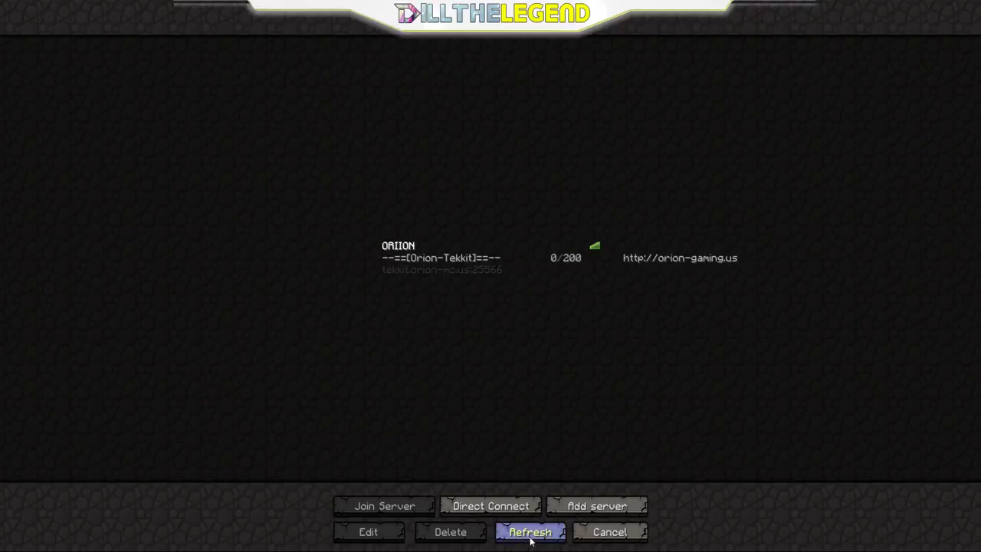
left_click(633, 532)
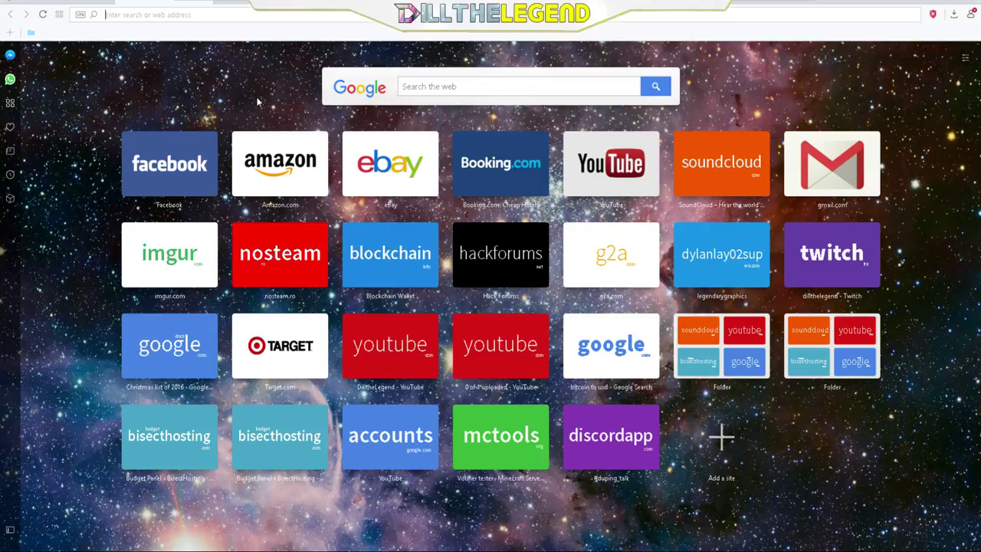
type("technic")
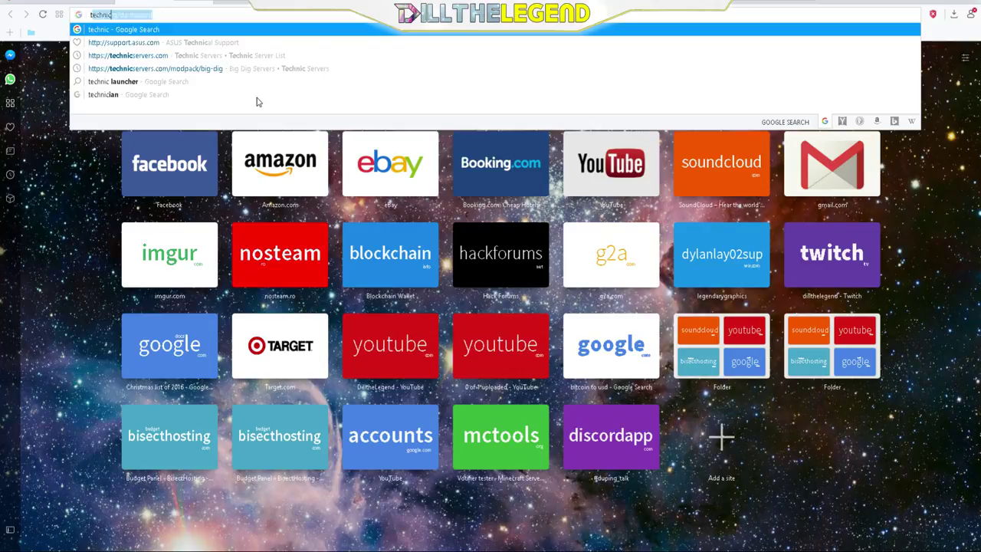
key("Return")
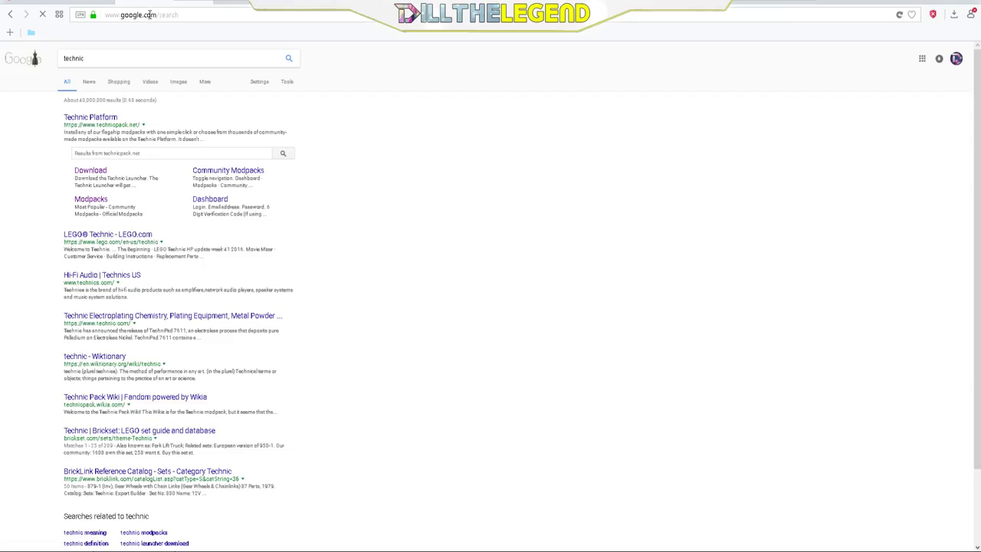
- Go to technicpack.net and save the Windows launcher as TechnicLauncher (1).exe
left_click(91, 117)
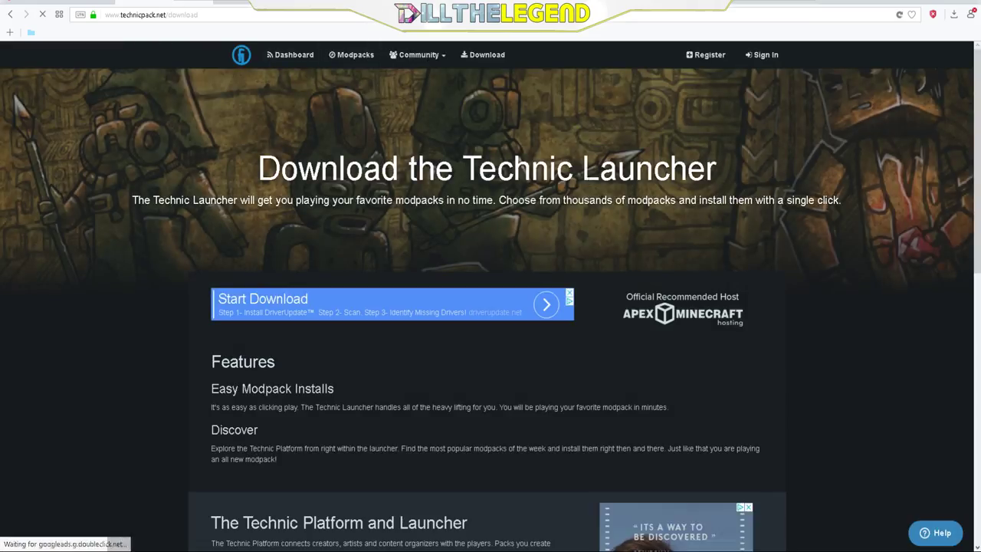
scroll(448, 318, "down", 4)
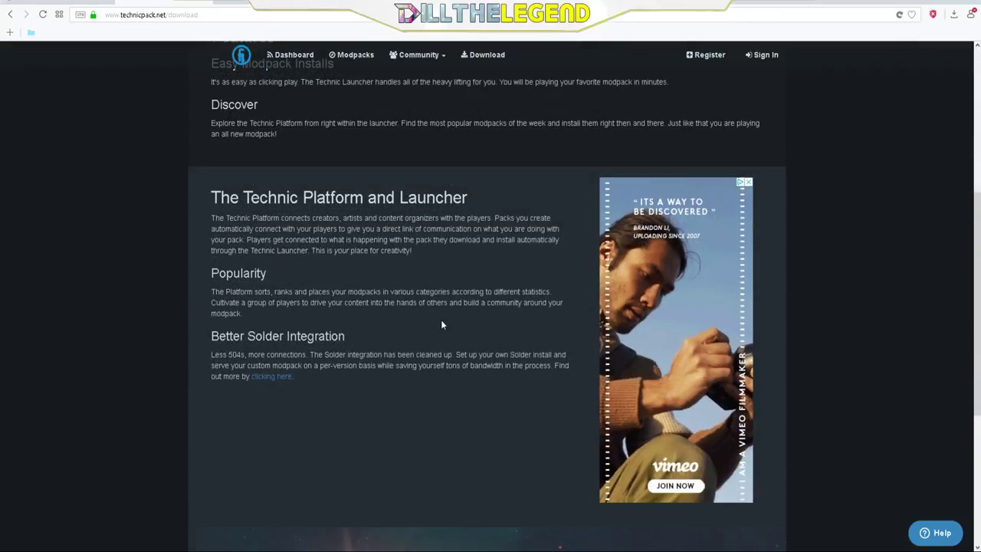
scroll(441, 319, "down", 5)
scroll(441, 320, "up", 7)
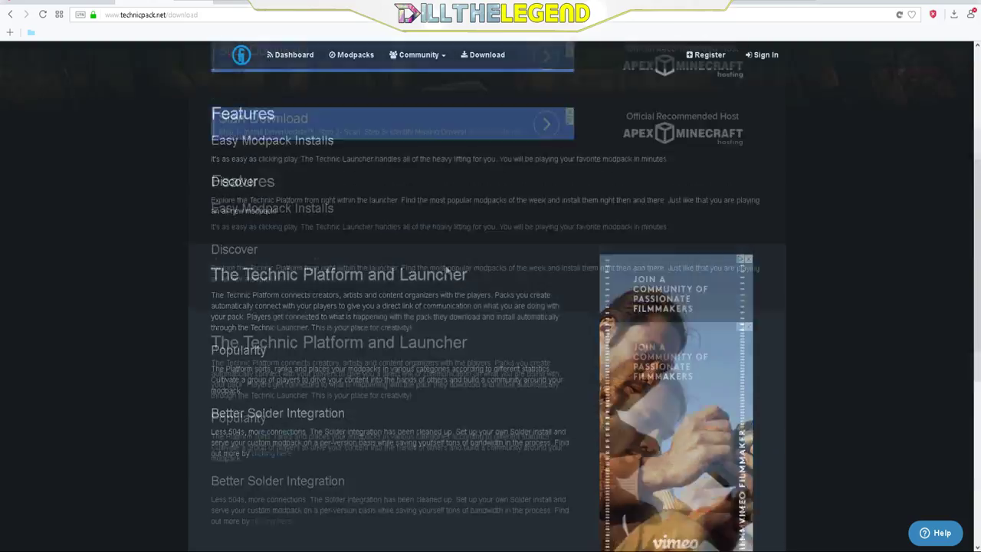
scroll(446, 268, "up", 3)
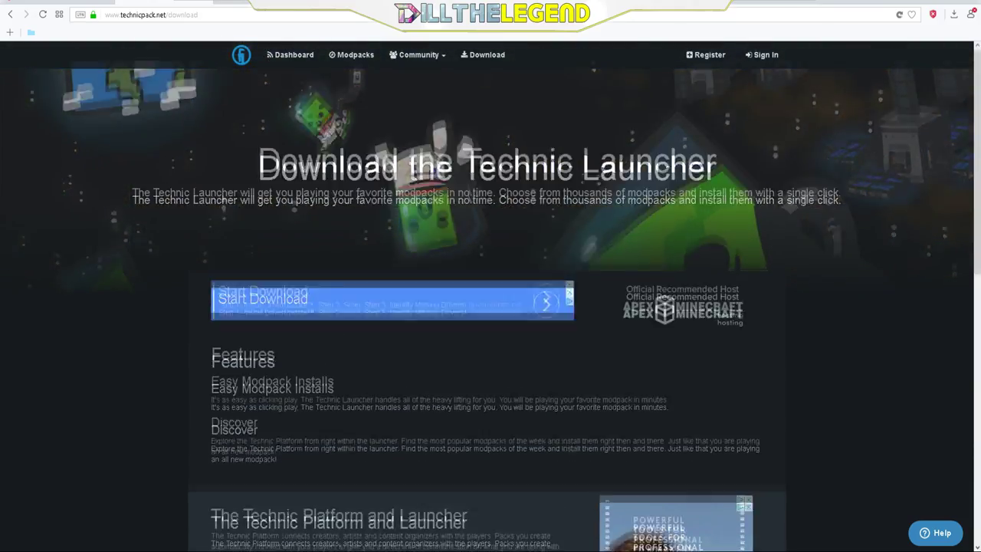
scroll(467, 209, "down", 7)
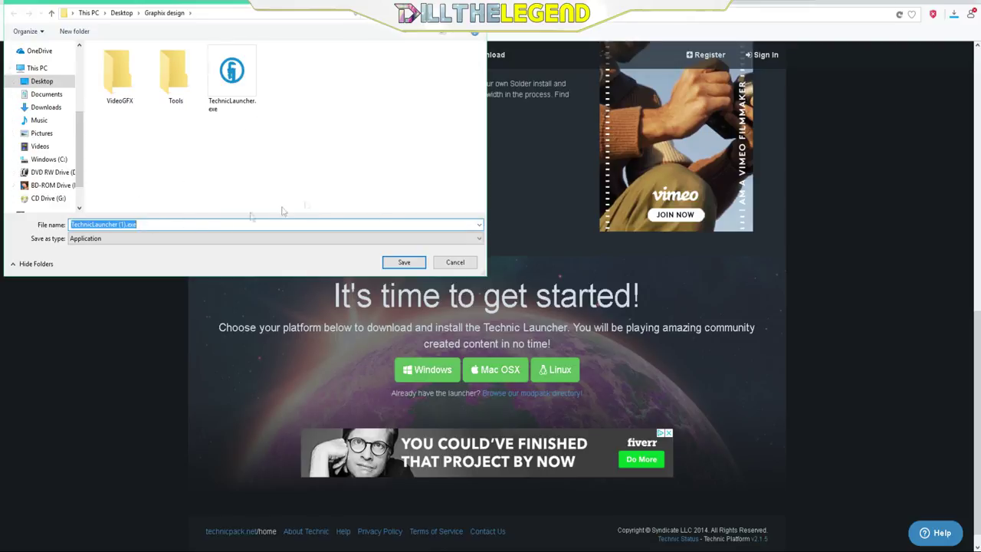
left_click(404, 262)
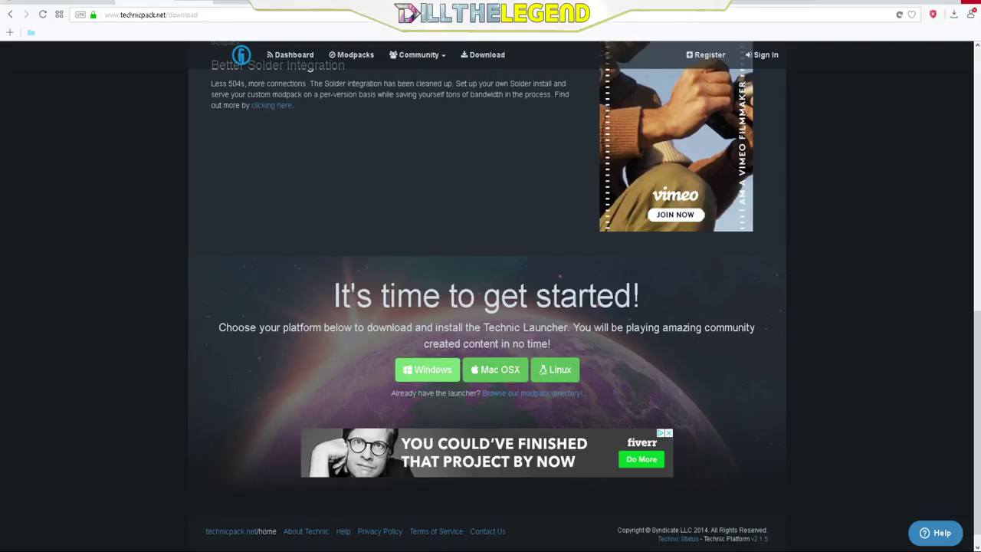
- Run the downloaded TechnicLauncher (1).exe from Opera's recent downloads
left_click(953, 15)
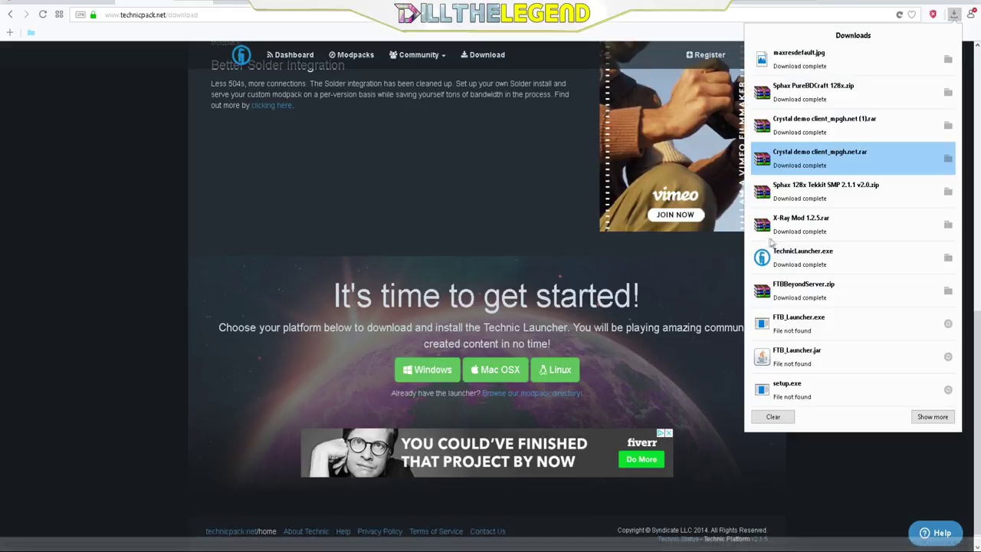
left_click(819, 263)
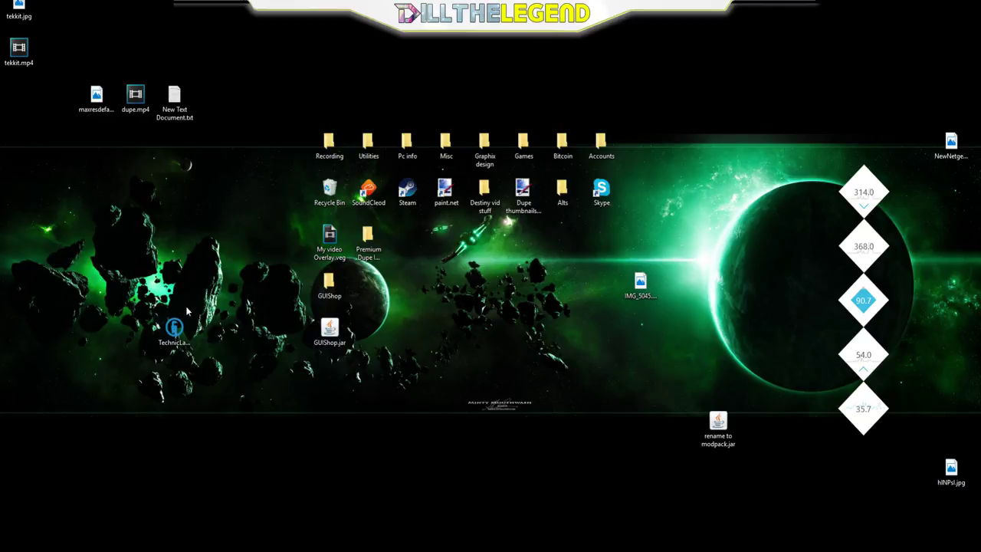
double_click(175, 330)
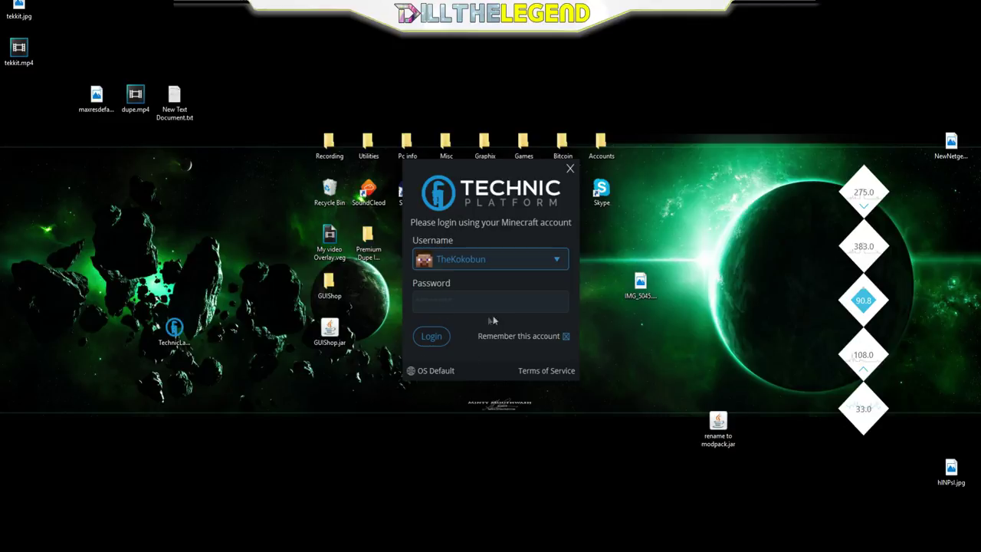
- Sign in to Technic Launcher with the existing saved Minecraft account
left_click(570, 168)
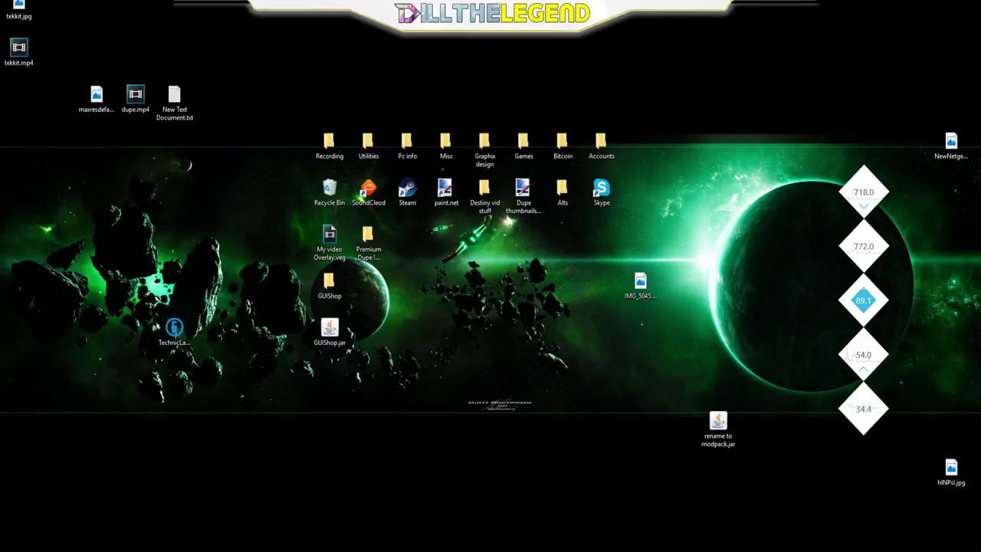
left_click(543, 526)
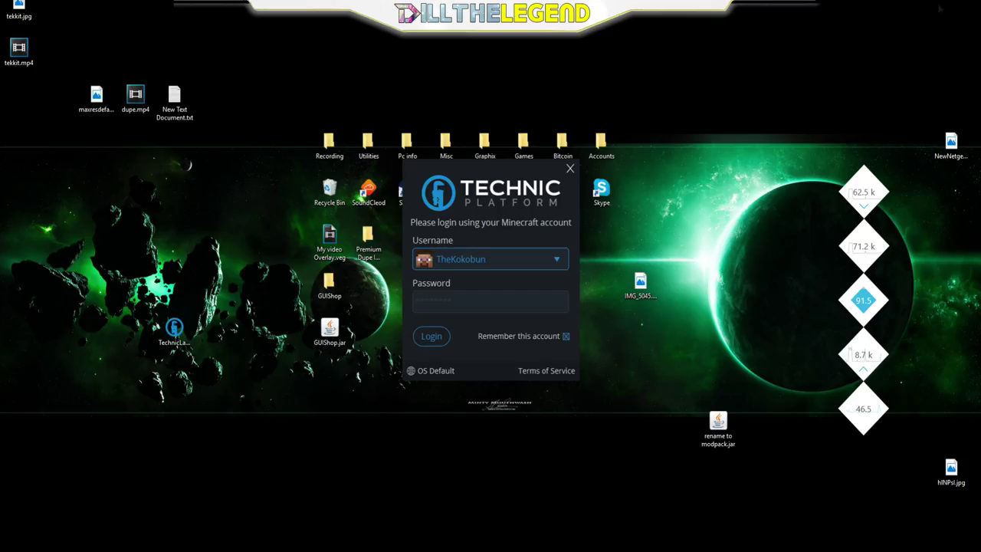
left_click(550, 259)
left_click(526, 282)
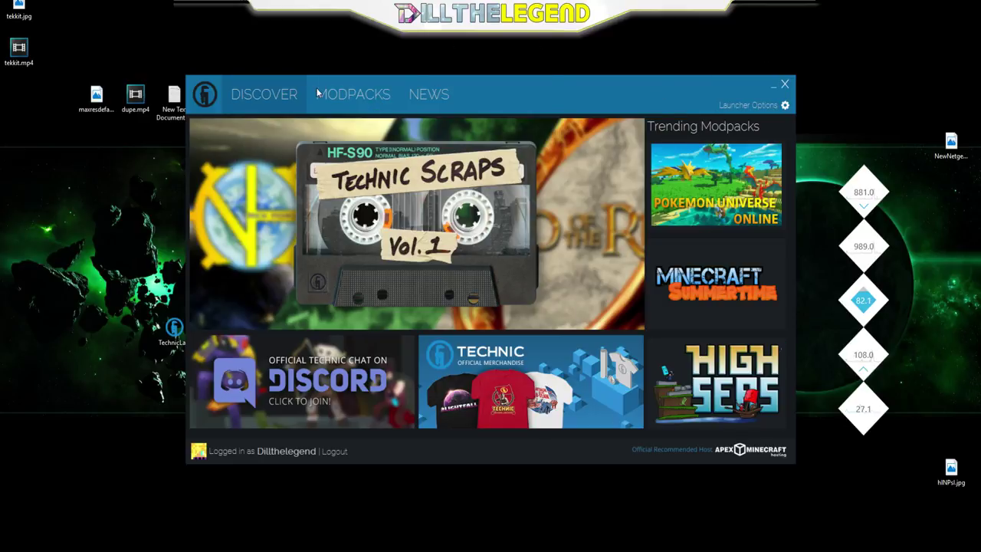
- Compare the installed Tekkit Legends and Tekkit Classic modpack details in the Modpacks list
left_click(349, 92)
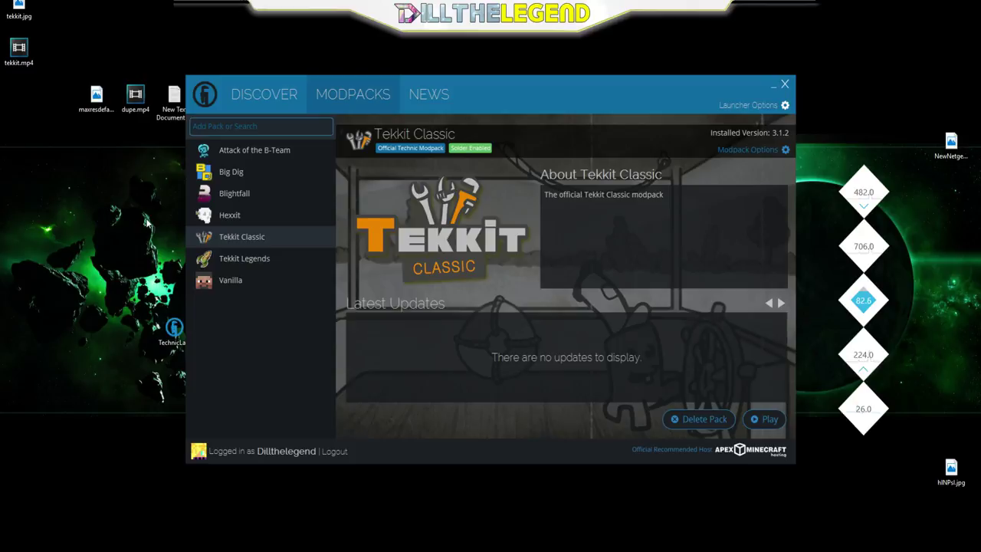
left_click(287, 260)
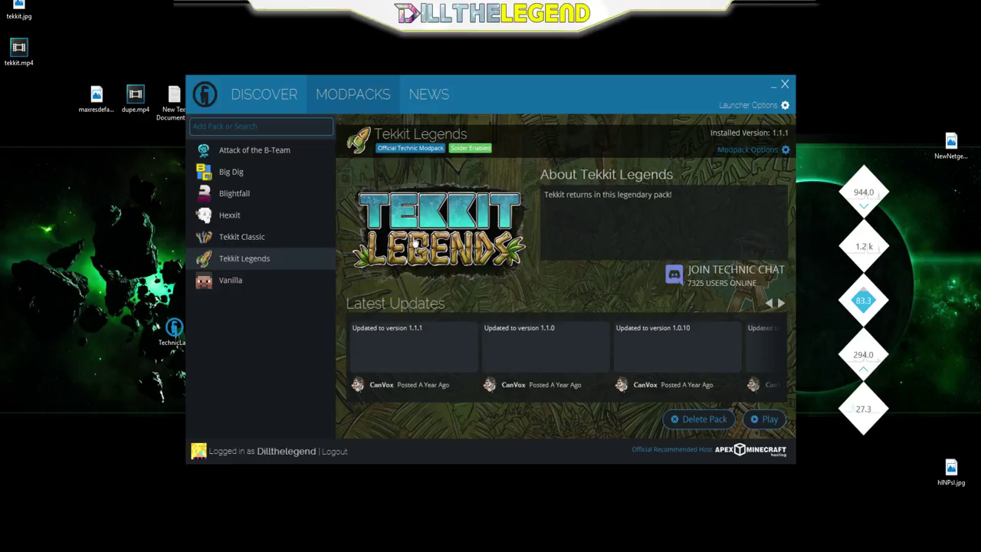
left_click(308, 239)
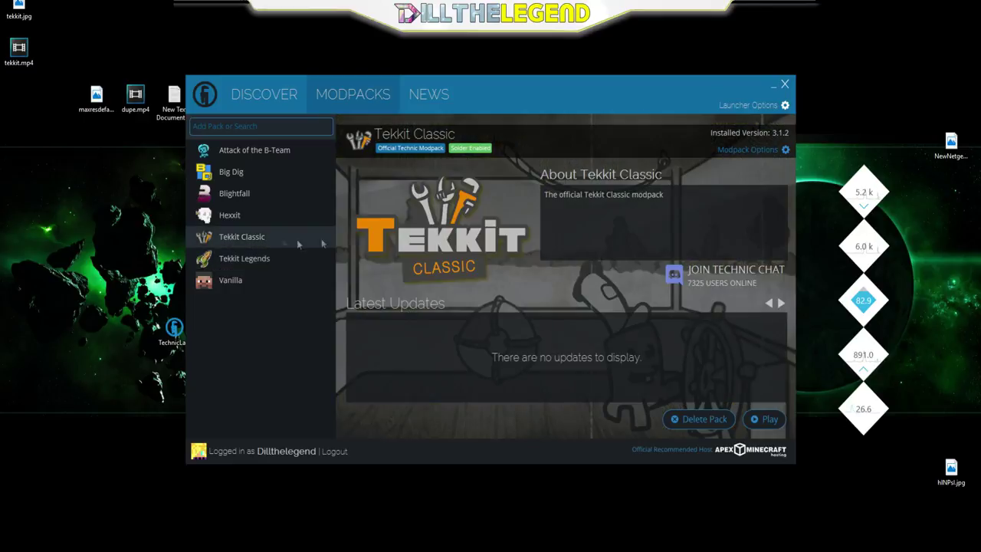
left_click(264, 259)
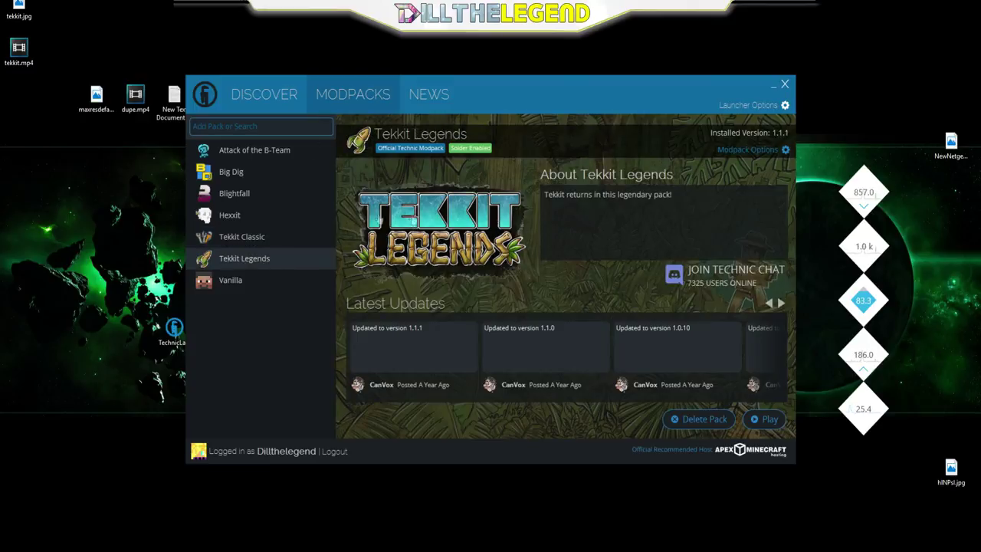
left_click(250, 239)
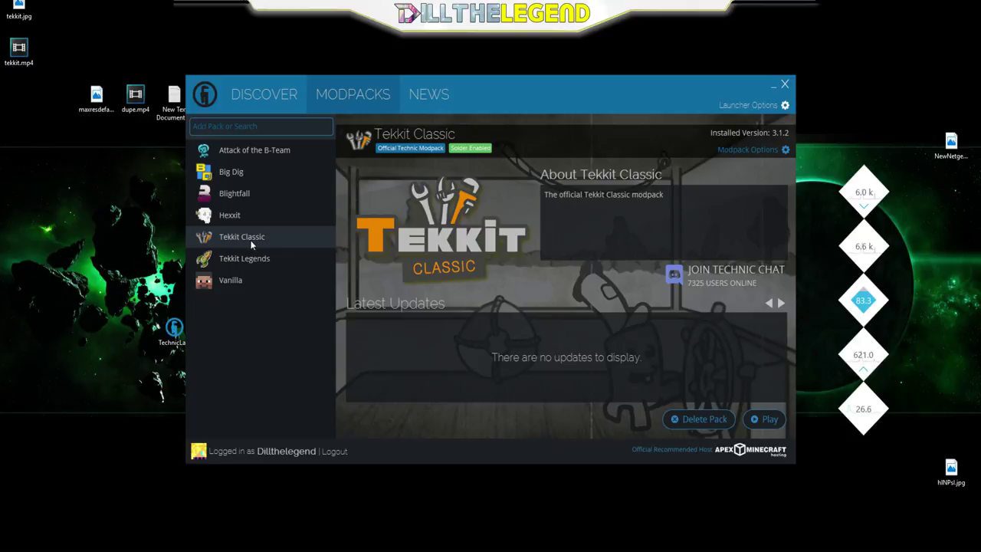
left_click(239, 129)
- Search for 'tekk', clear it, and launch the installed Tekkit Classic 3.1.2 modpack
type("tekkit")
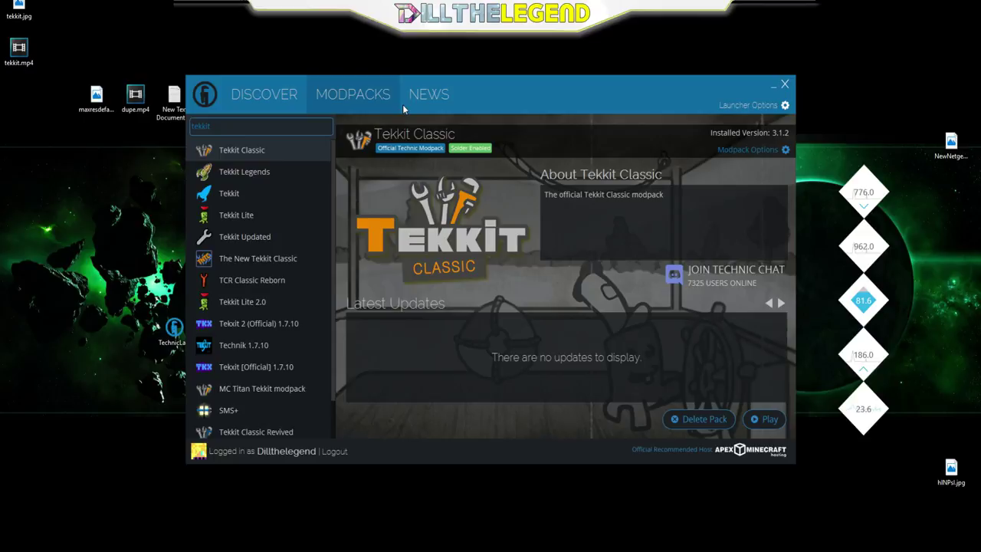
left_click(247, 187)
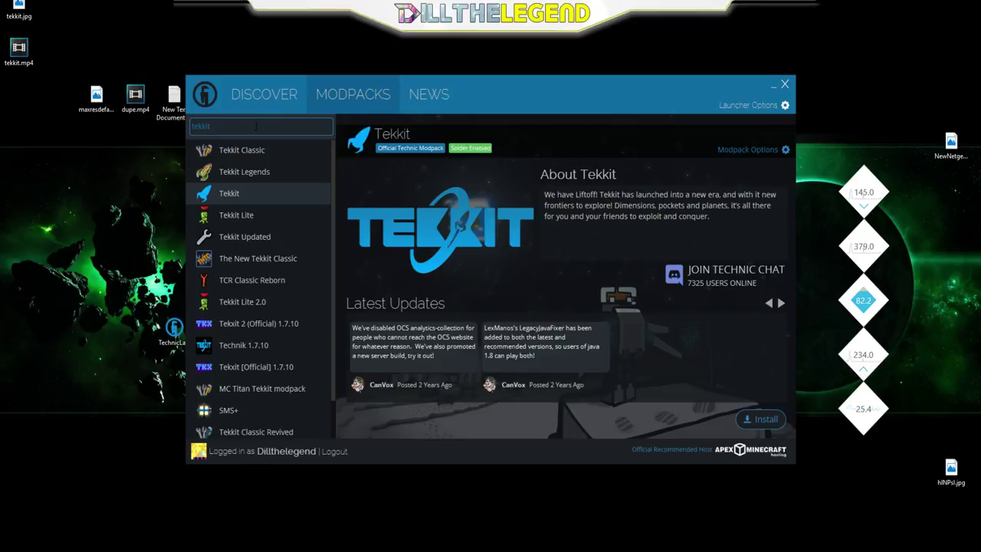
key("BackSpace")
key("BackSpace")
key("BackSpace")
key("BackSpace")
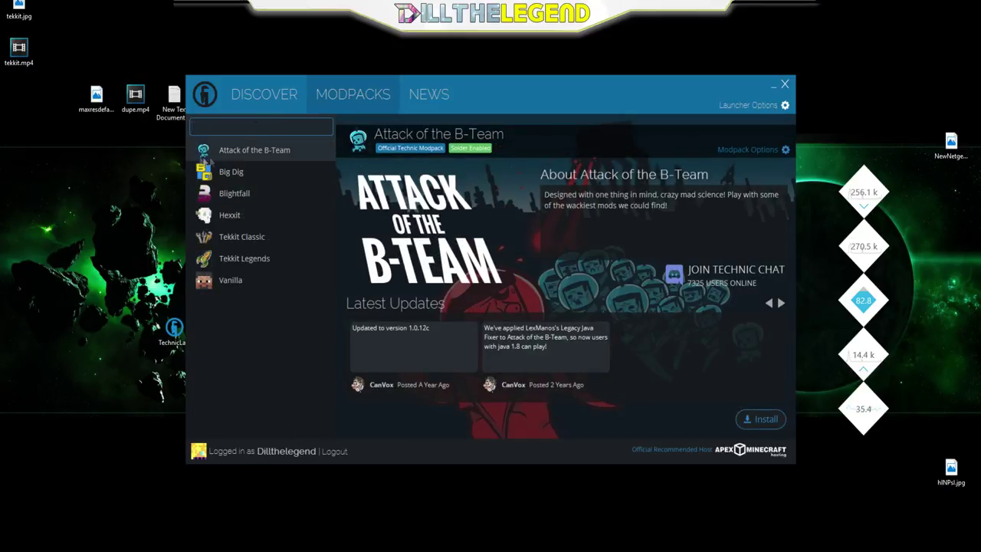
left_click(239, 237)
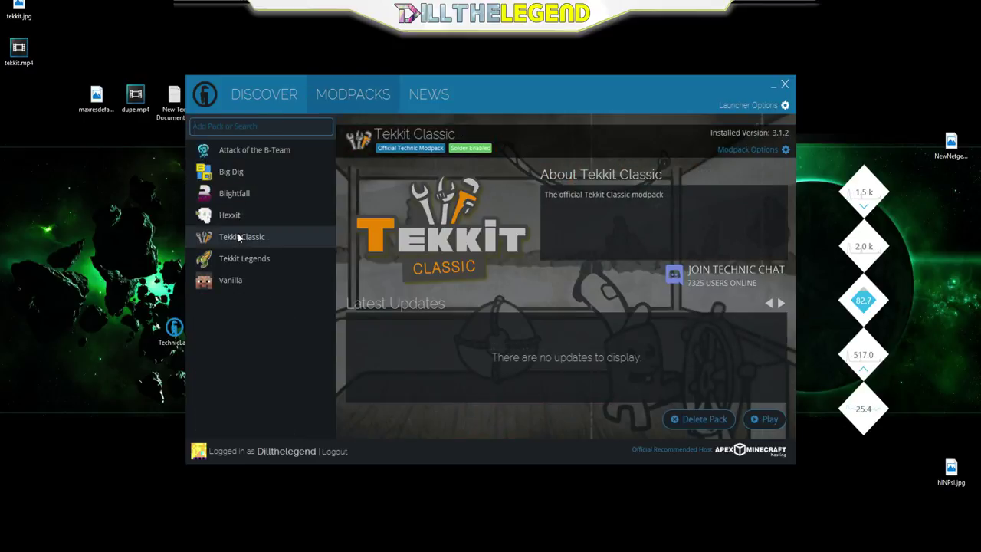
left_click(762, 421)
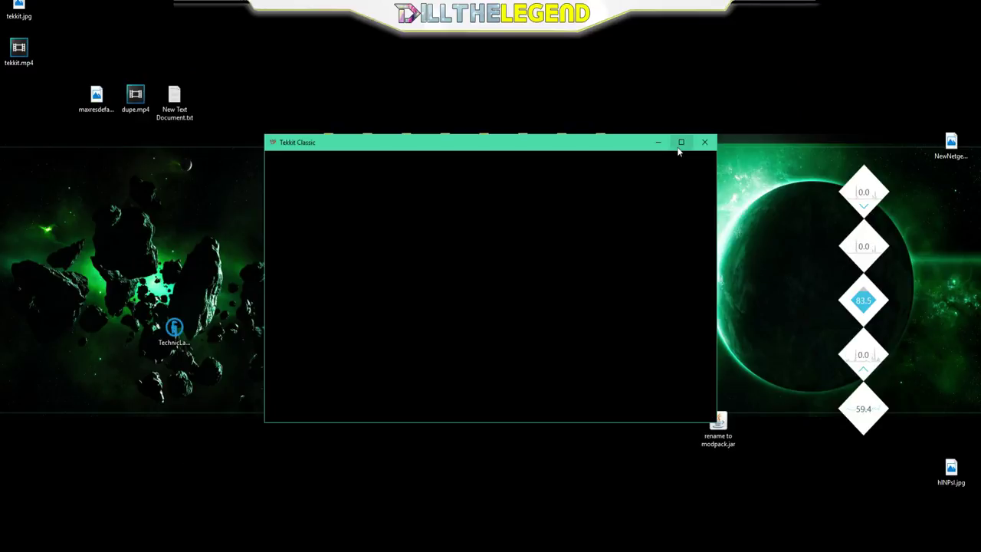
- Maximize the Tekkit Classic game window to full screen
left_click(678, 149)
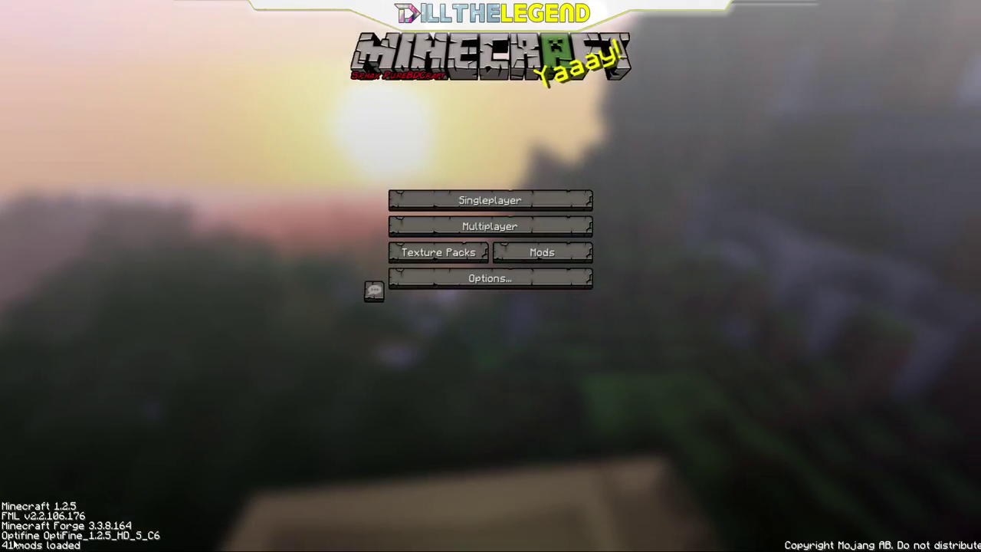
- Look through the loaded mods list and singleplayer worlds, returning to the title menu
left_click(536, 252)
scroll(37, 168, "down", 10)
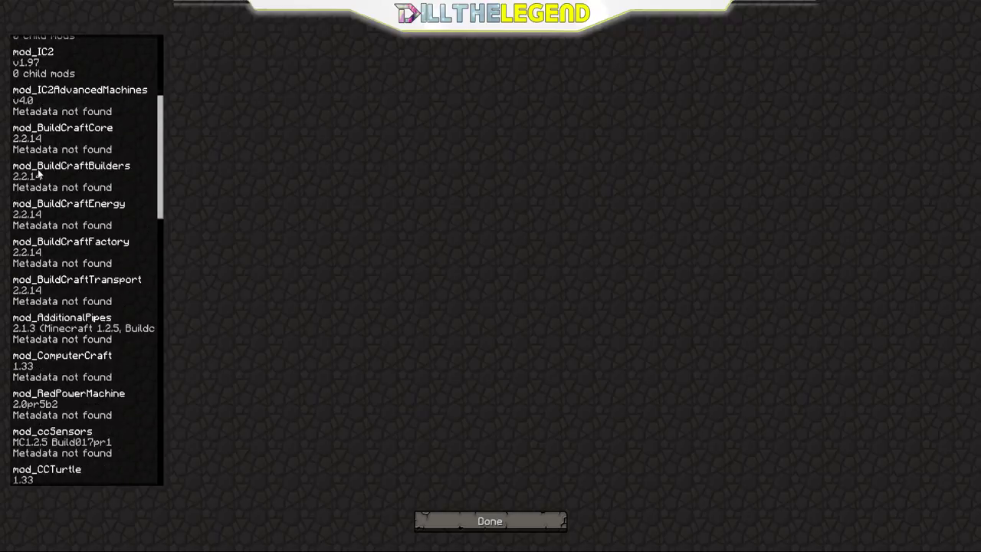
scroll(32, 192, "down", 3)
left_click(552, 525)
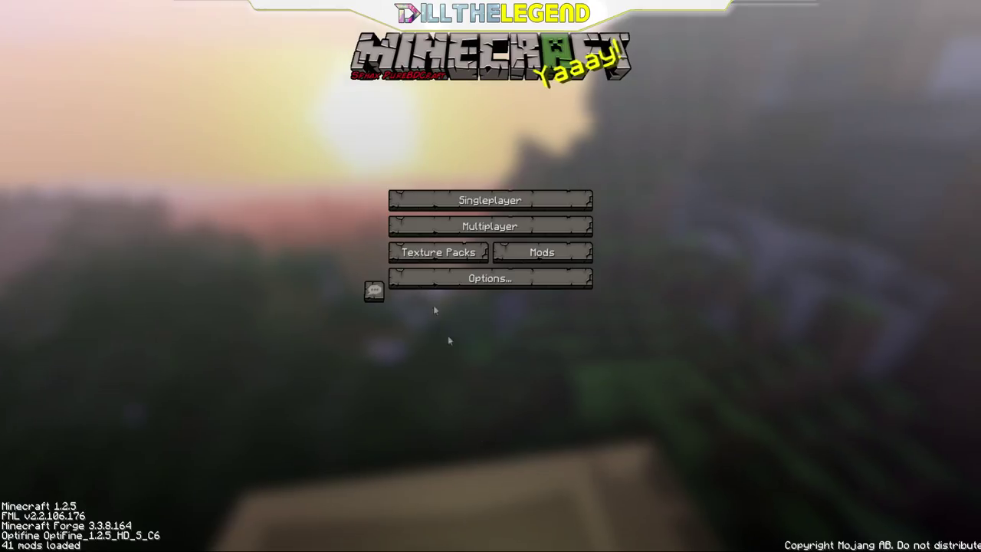
left_click(506, 200)
left_click(569, 532)
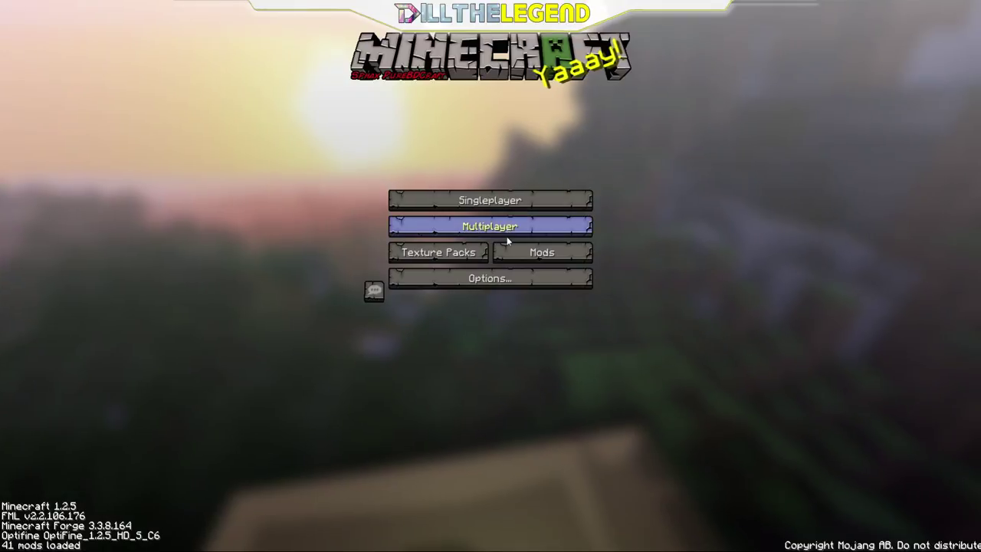
- Review the saved ORION server (tekkit.orion-mc.us:25566) and join it
left_click(490, 226)
left_click(470, 243)
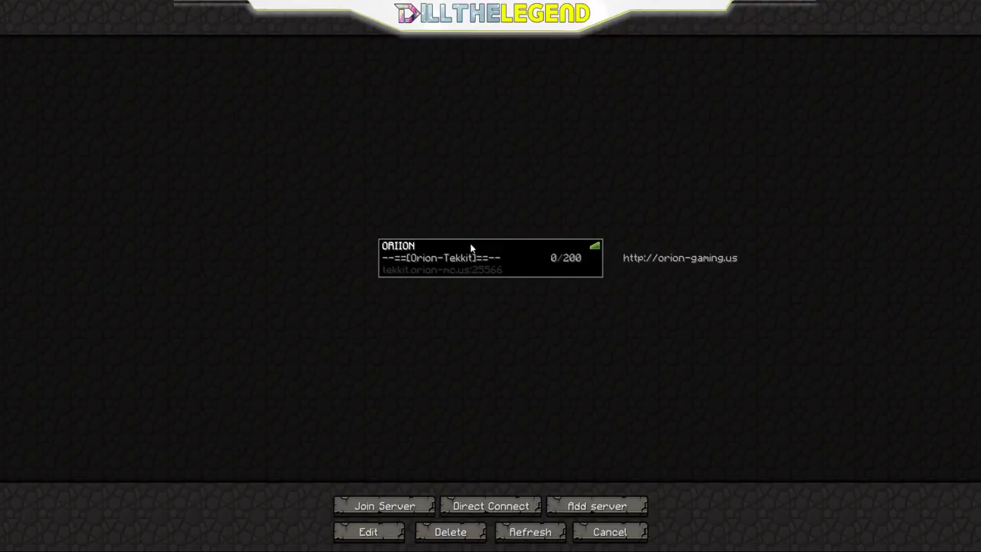
left_click(375, 534)
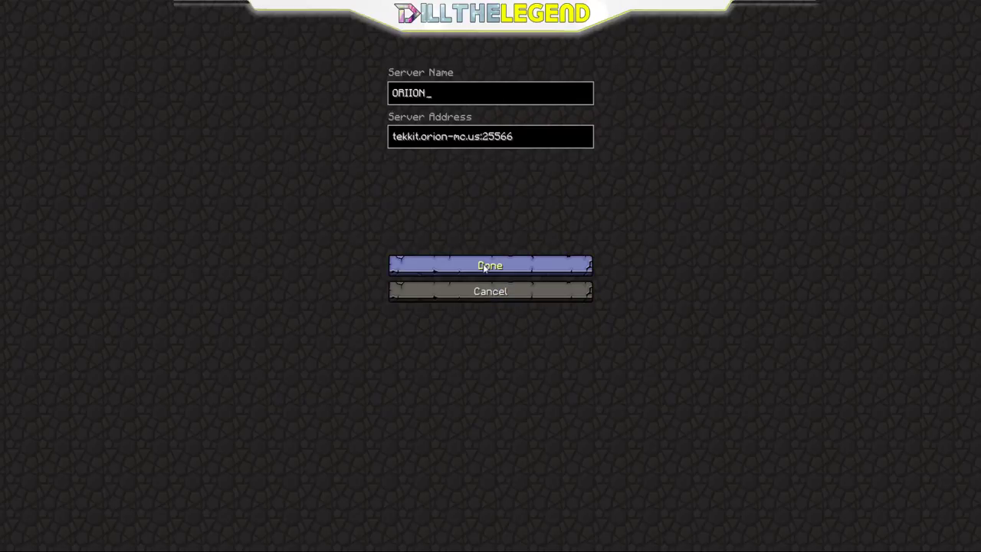
left_click(465, 295)
left_click(400, 514)
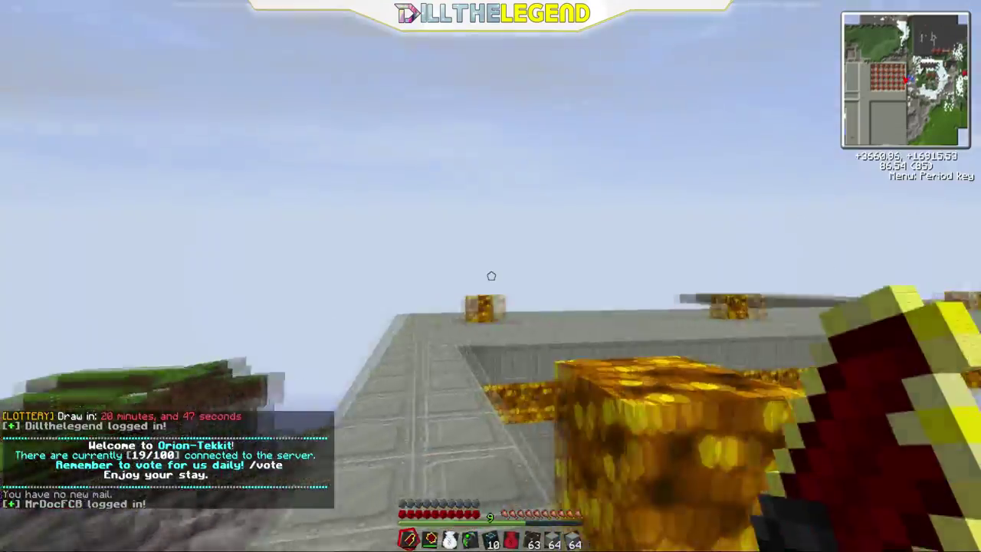
- Fly along the outer wall and down through the glowstone-lined redstone-ore farm
key("w")
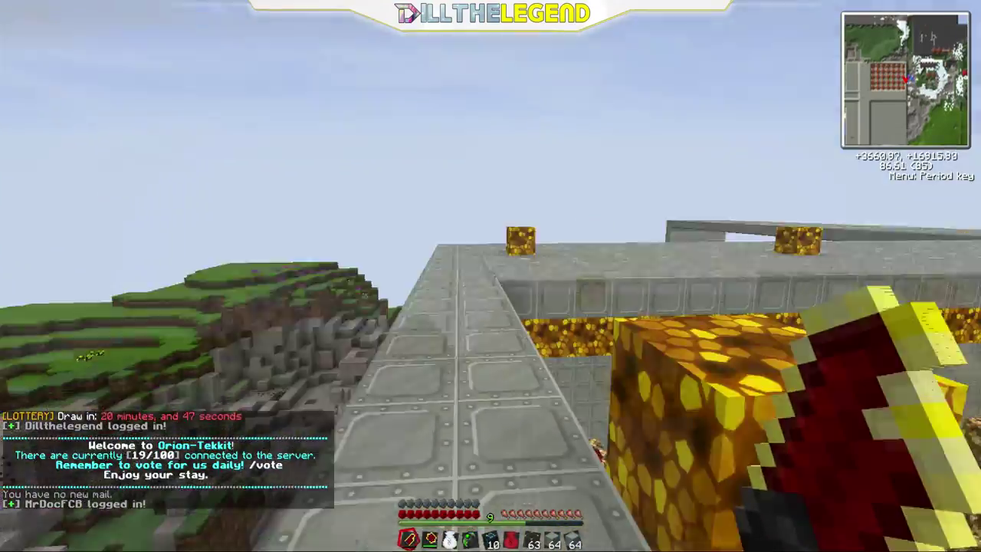
key("w")
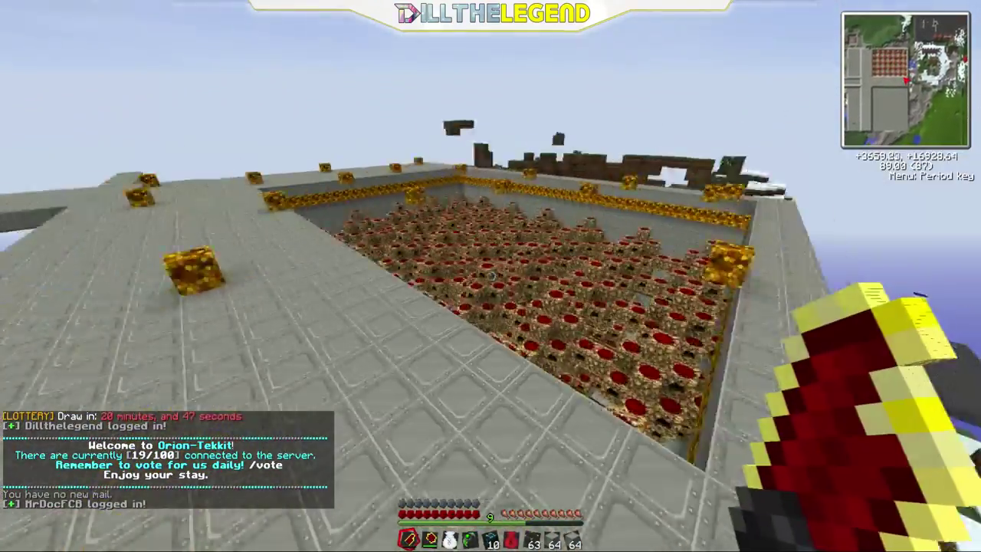
key("w")
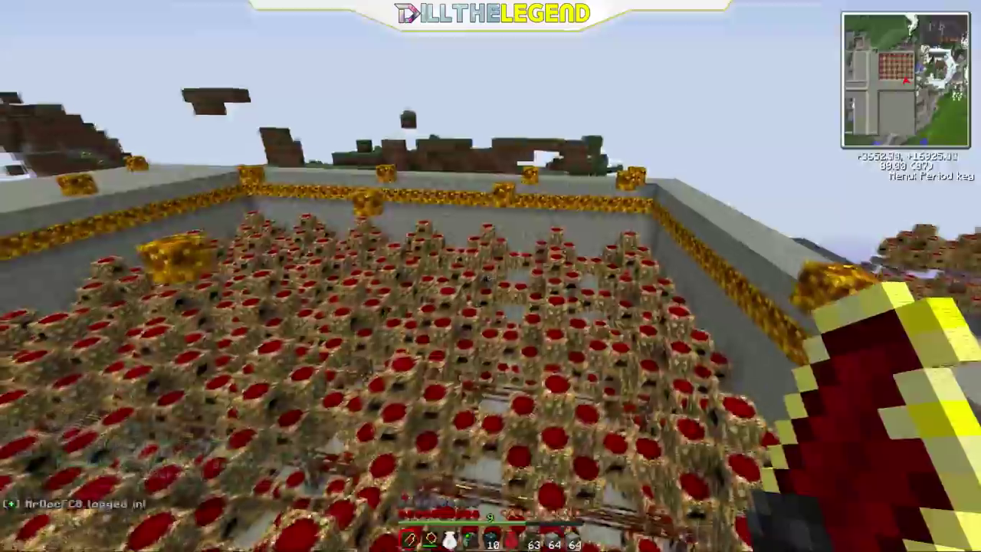
key("w")
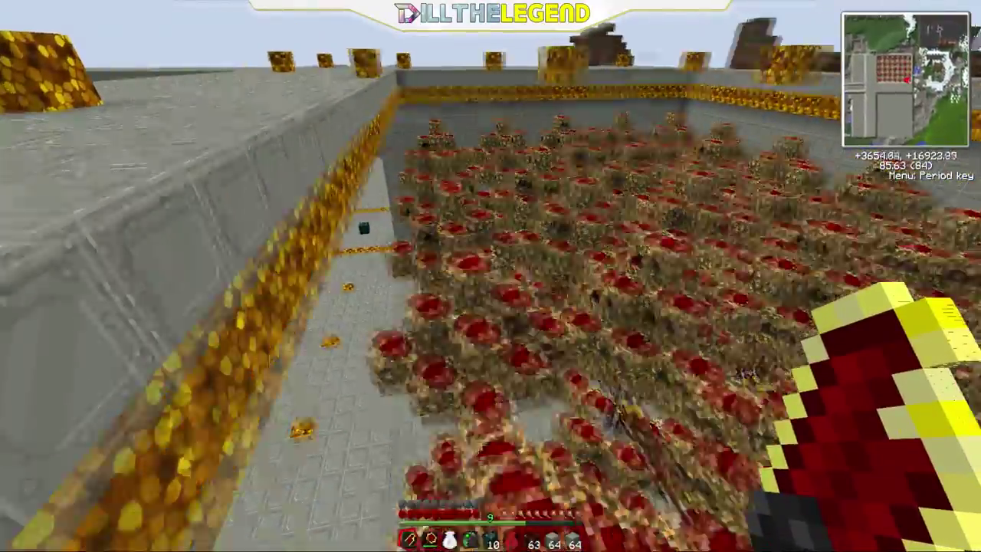
key("w")
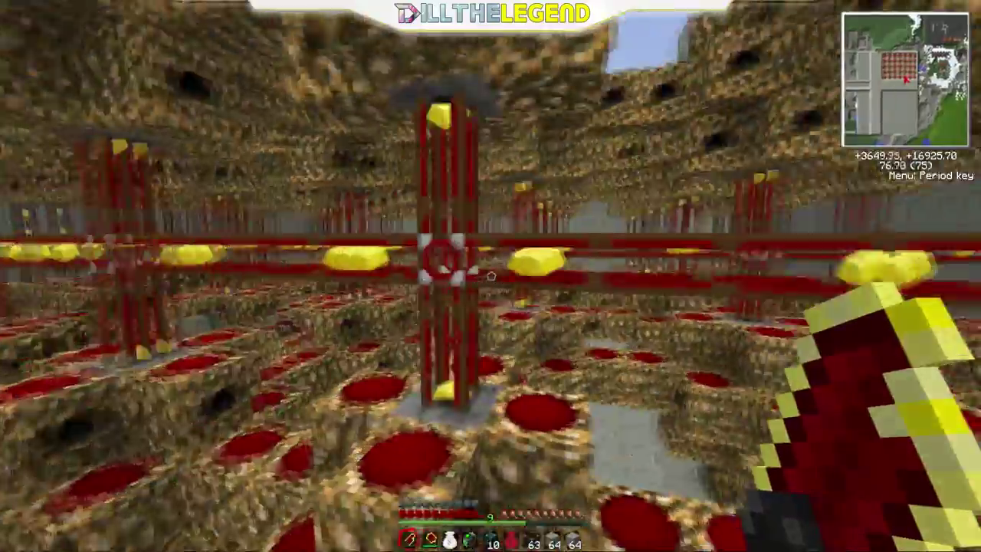
key("w")
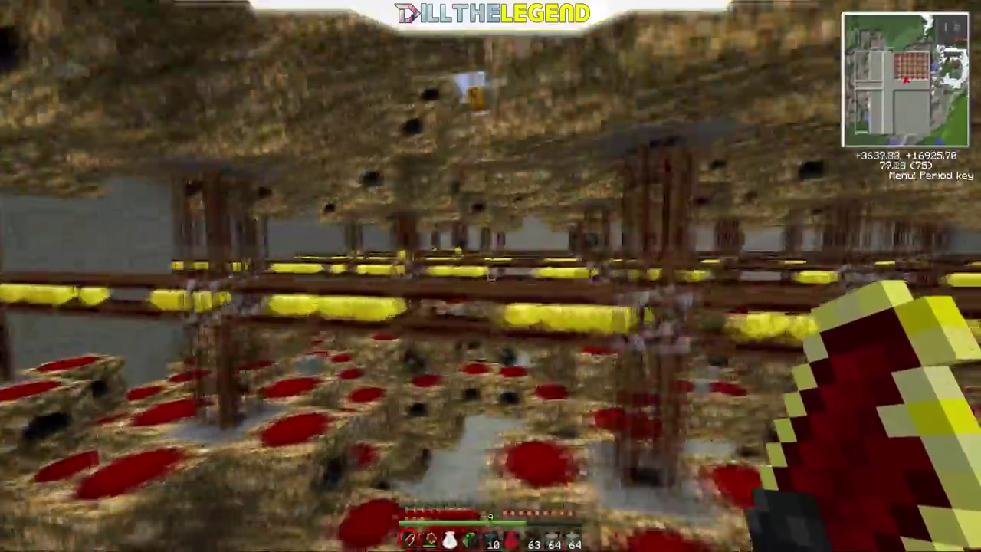
key("w")
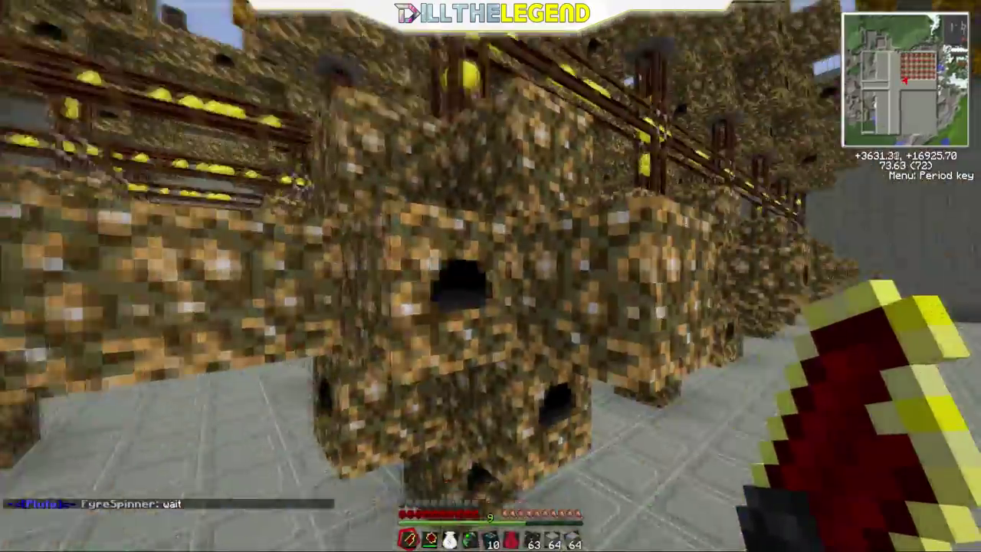
- Climb for an overview, then fly across the stone wall toward the redstone farm pit
key("w")
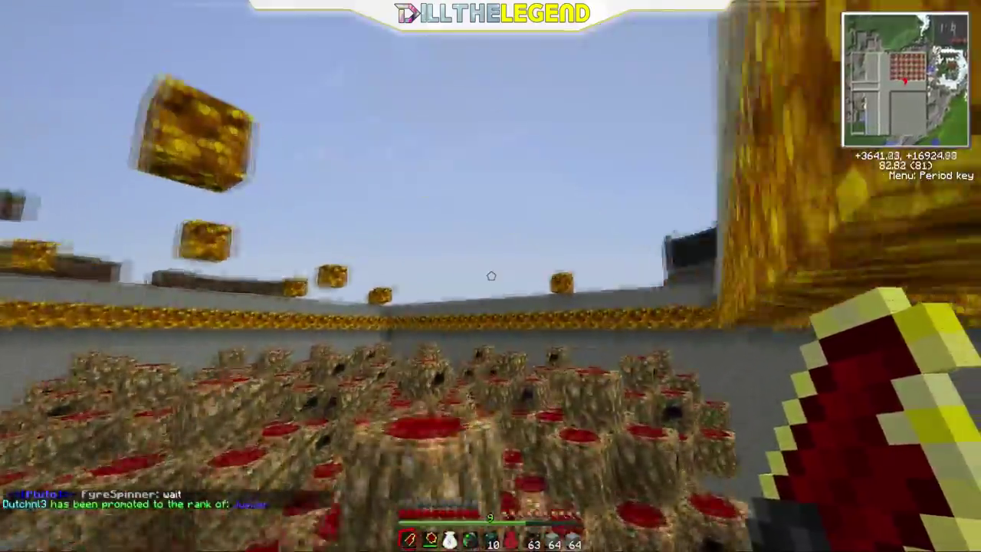
key("w")
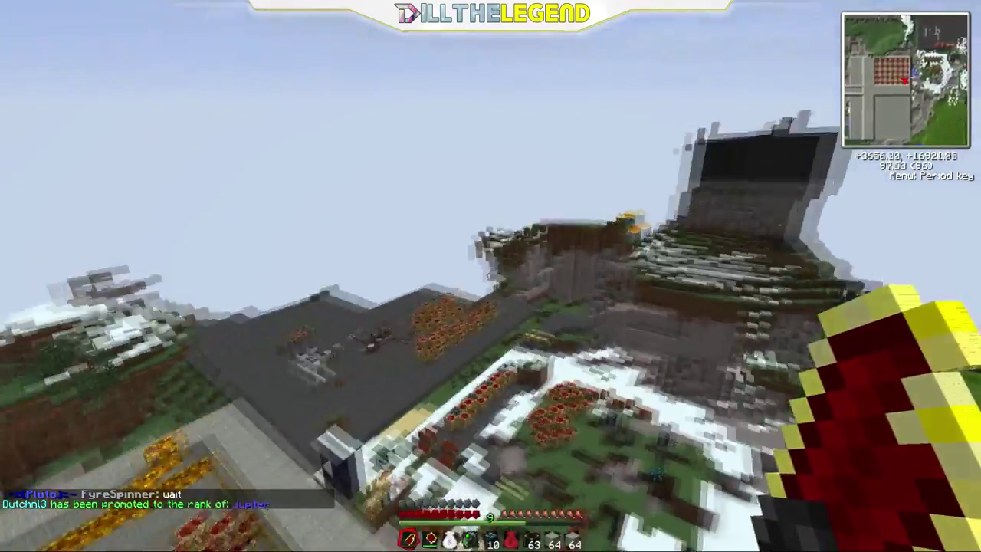
key("w")
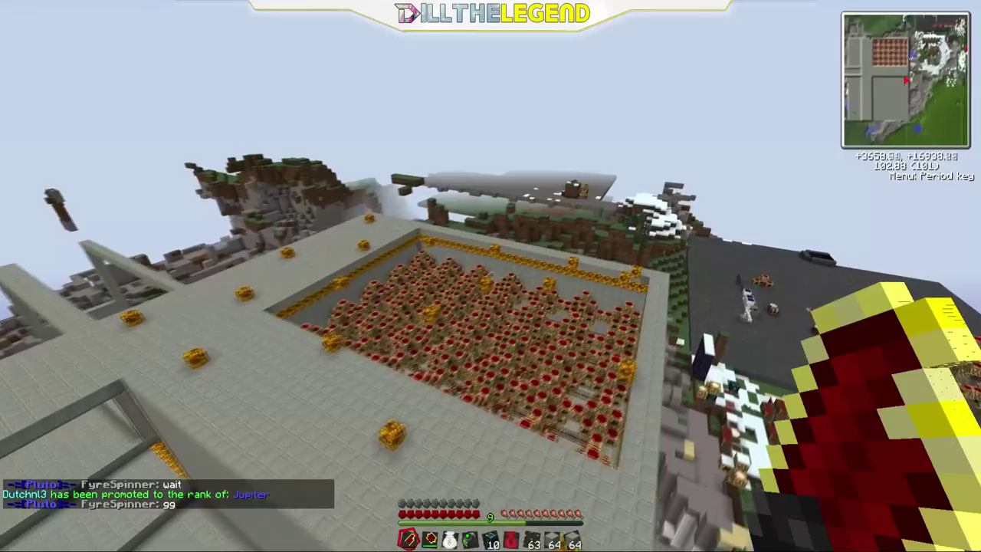
key("w")
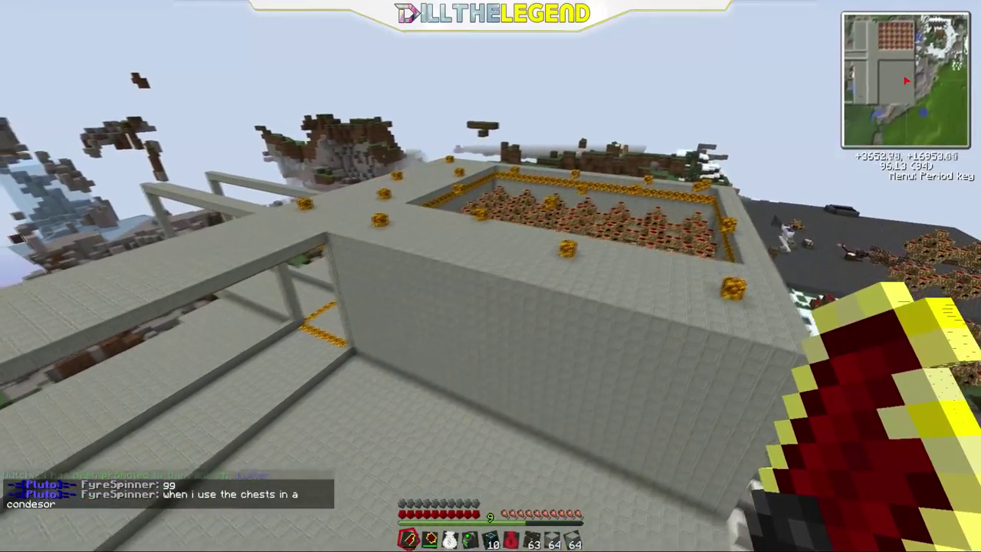
key("a")
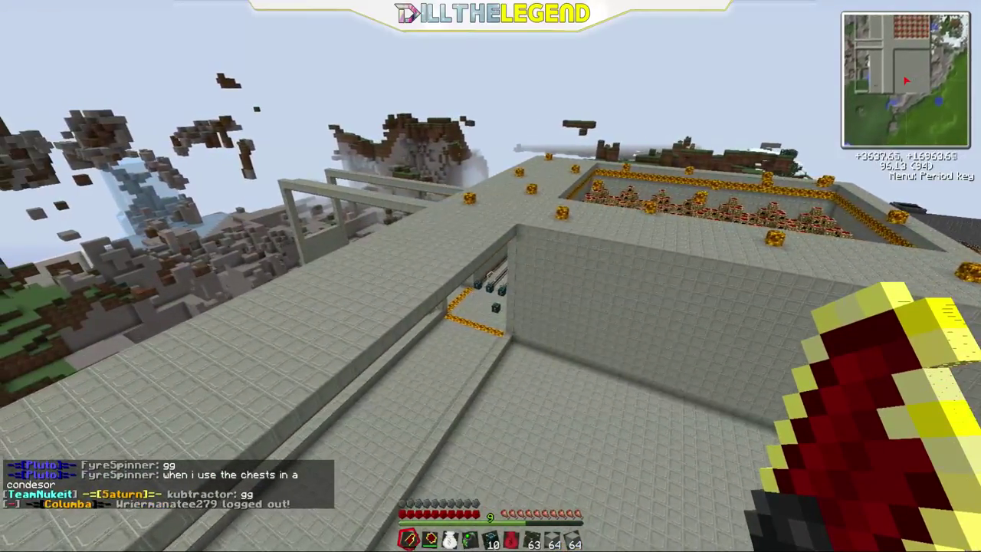
key("w")
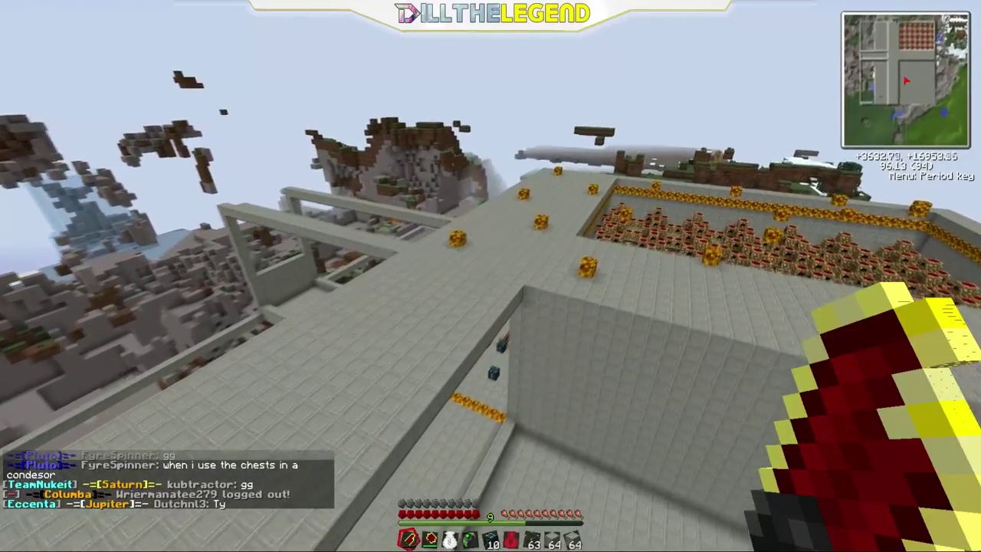
key("w")
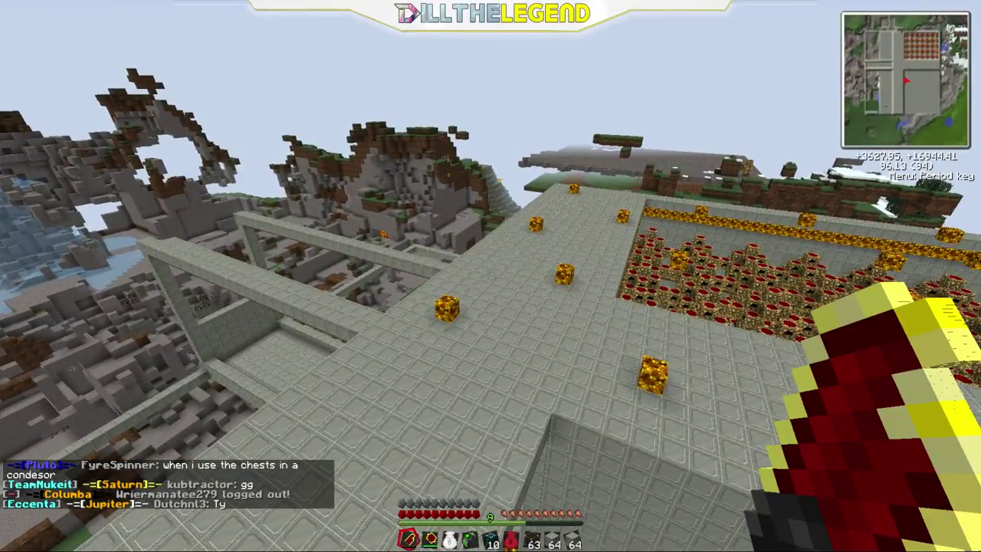
mouse_move(490, 276)
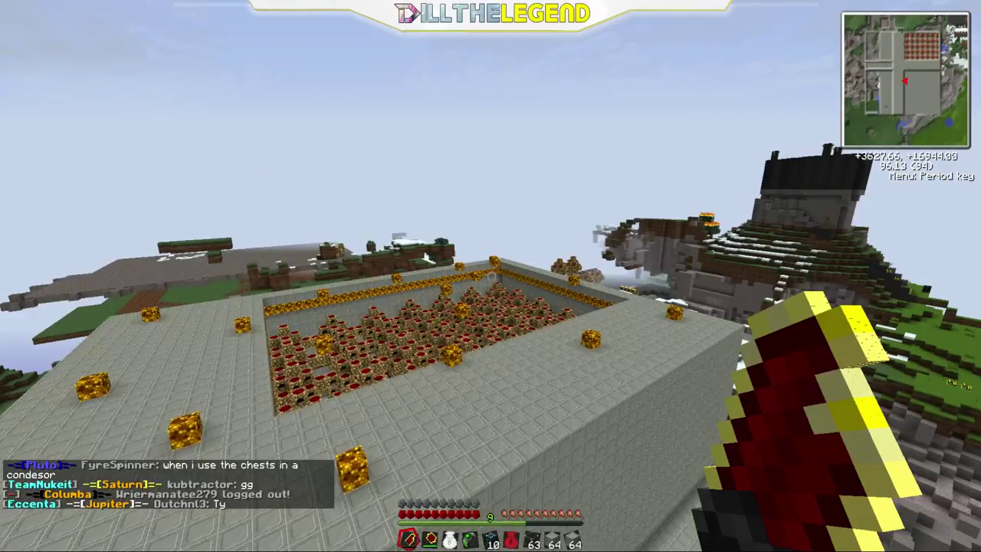
key("w")
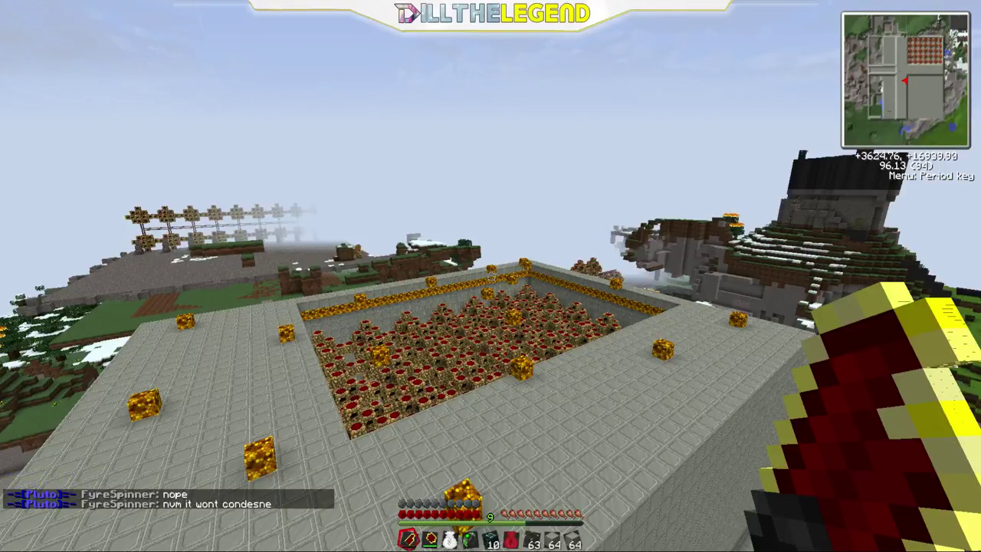
- Fly around the pit's walls and edges, ending at the corner above the snowy slope
key("w")
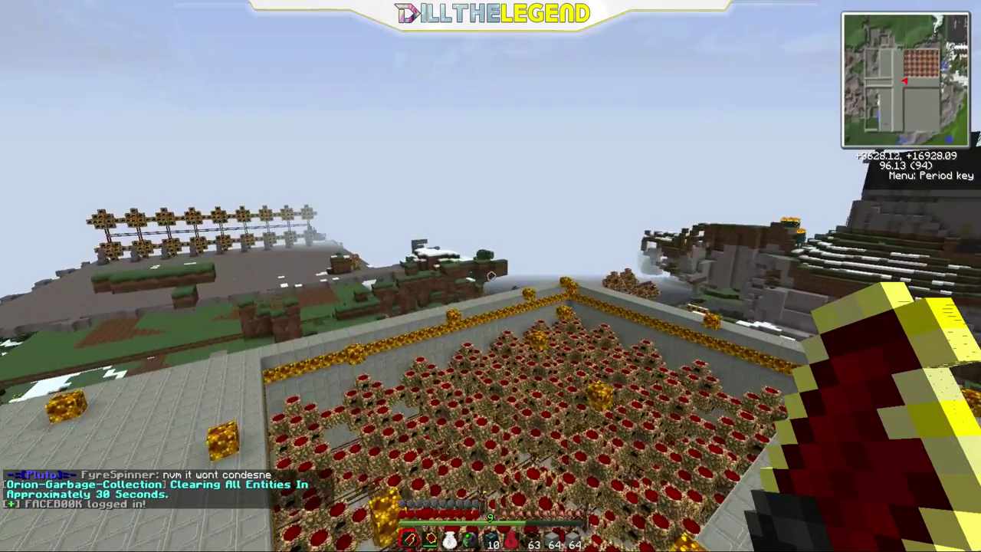
key("w")
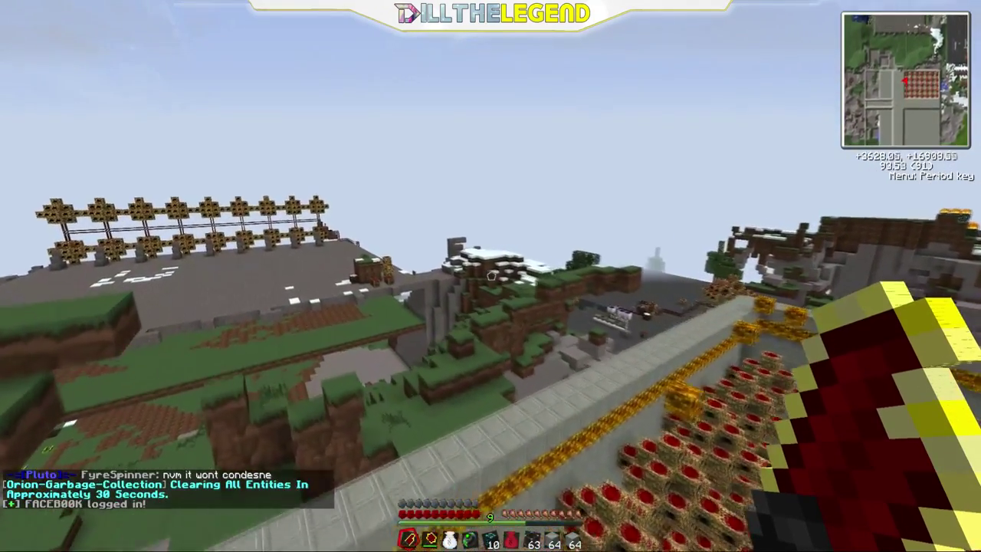
key("w")
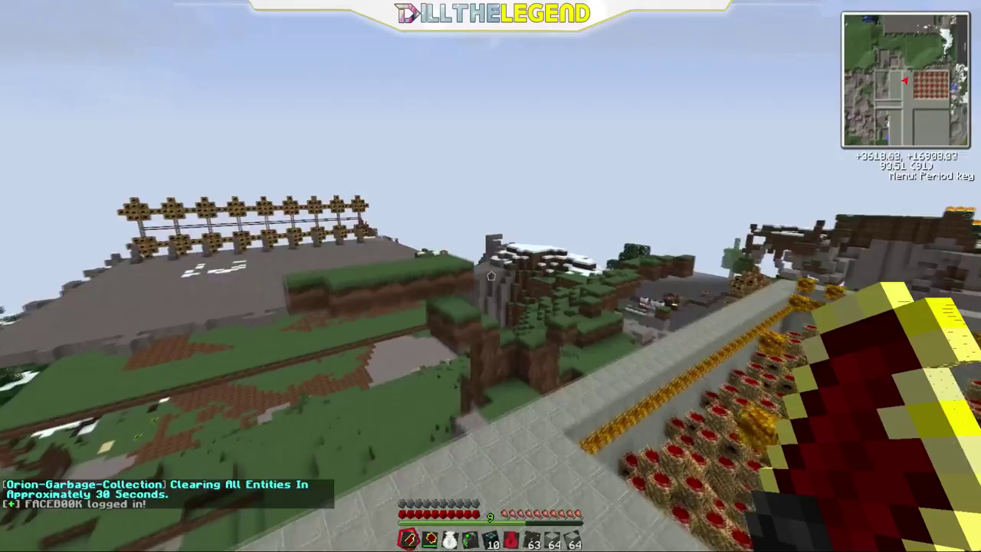
key("w")
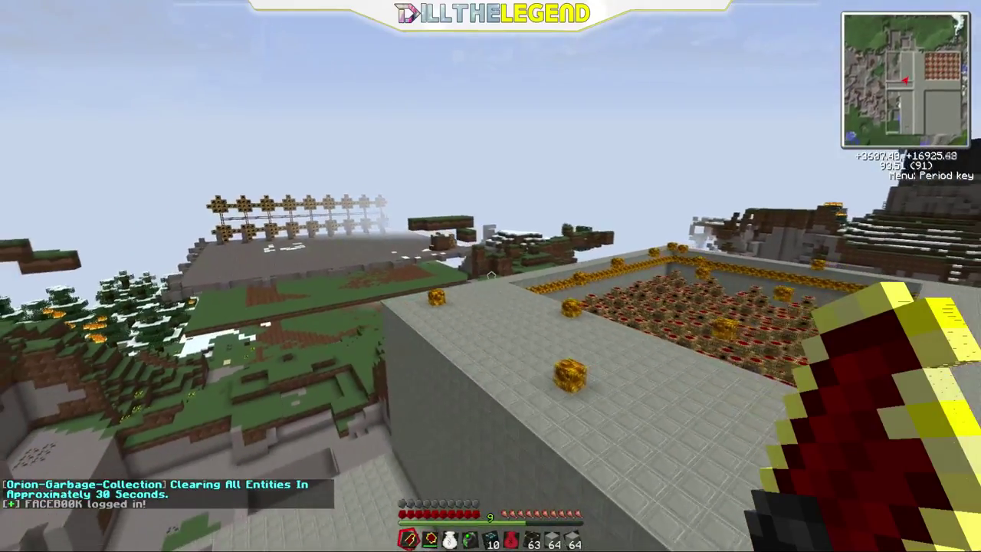
key("w")
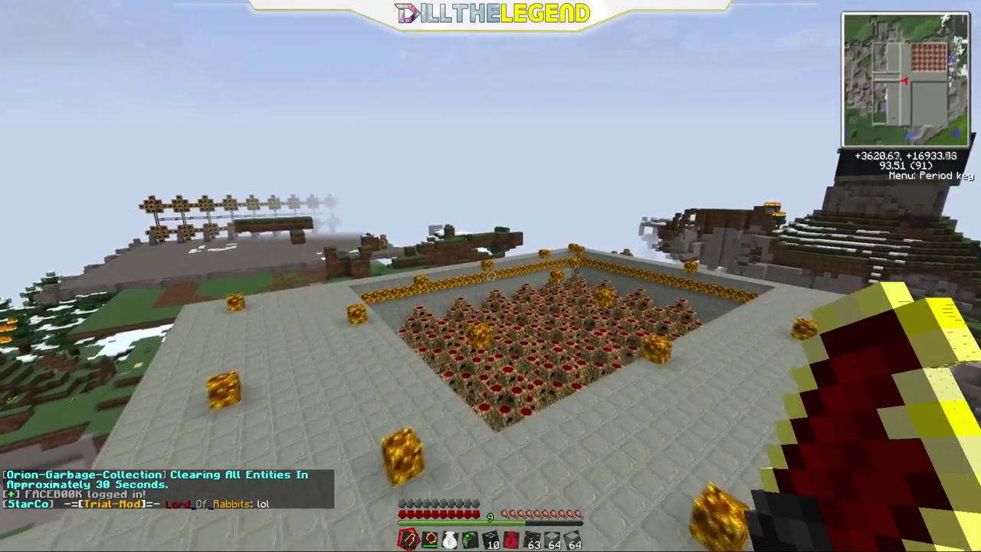
key("w")
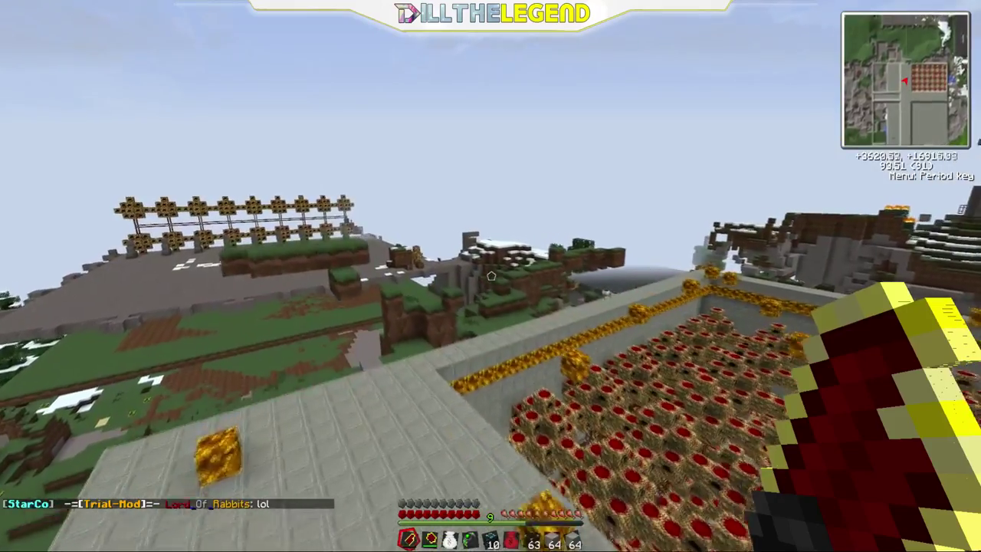
key("w")
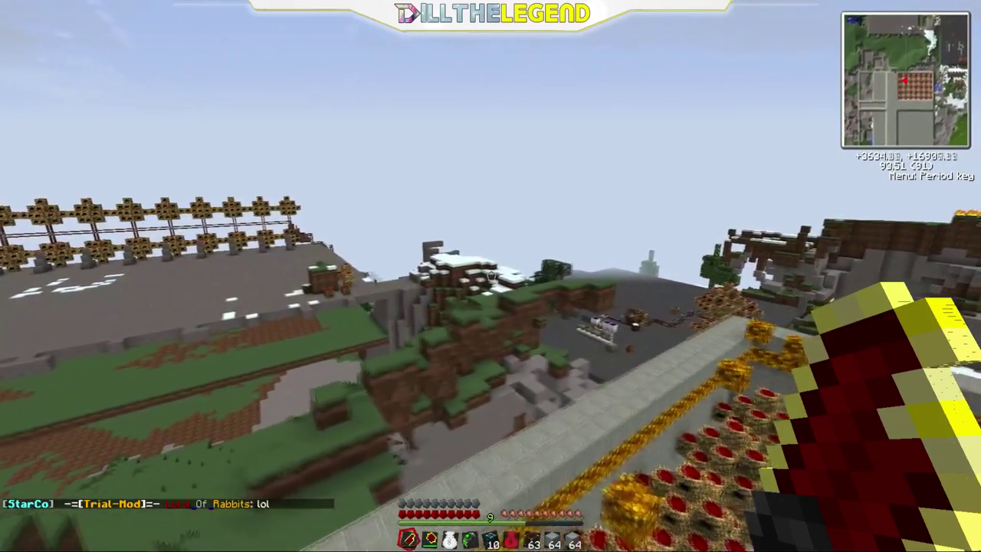
key("w")
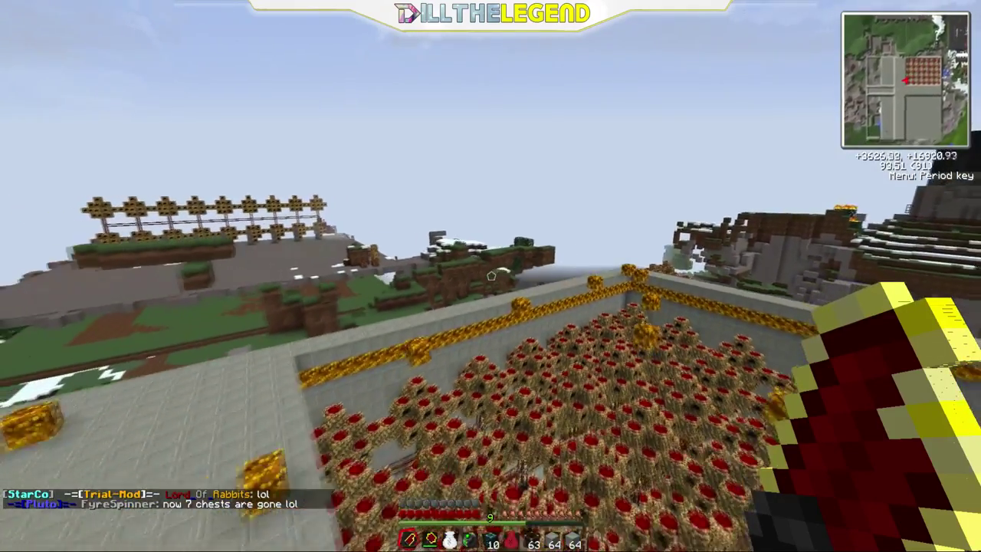
key("s")
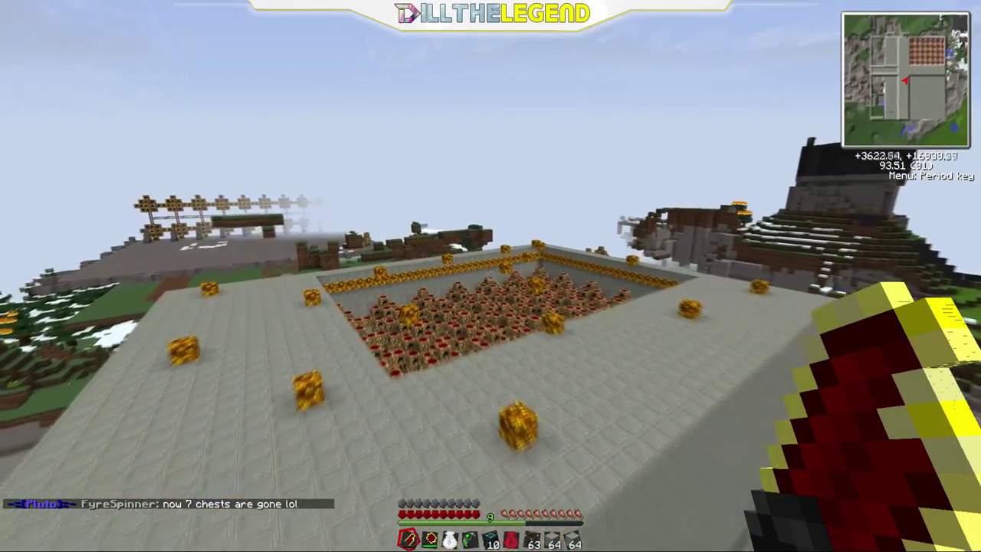
key("w")
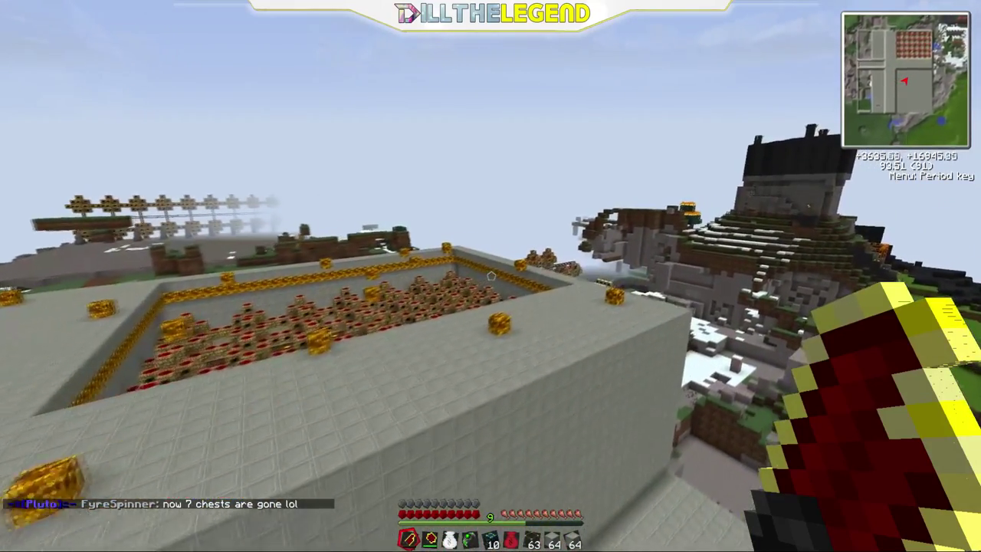
key("w")
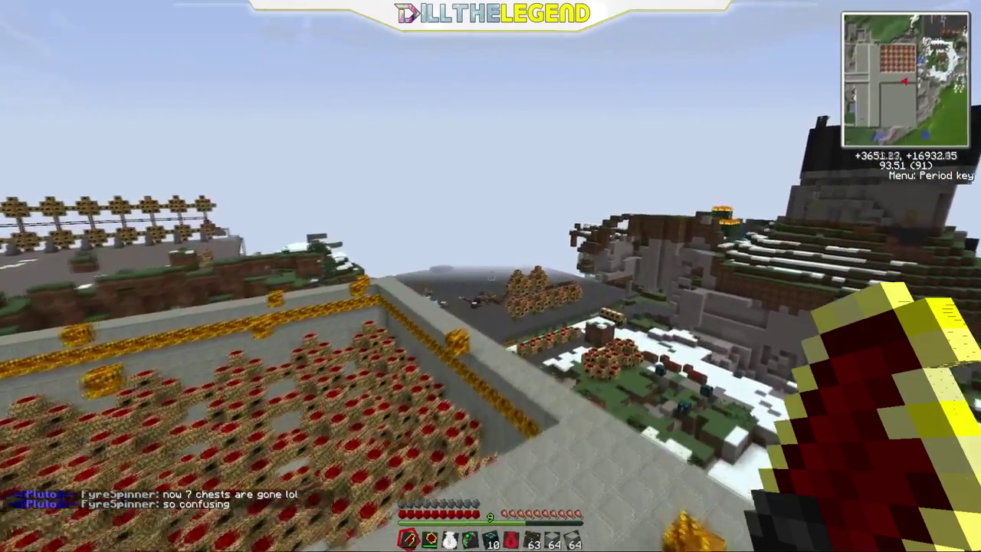
- Send 'hi' in the server chat and check it appears in the chat history
type("thi")
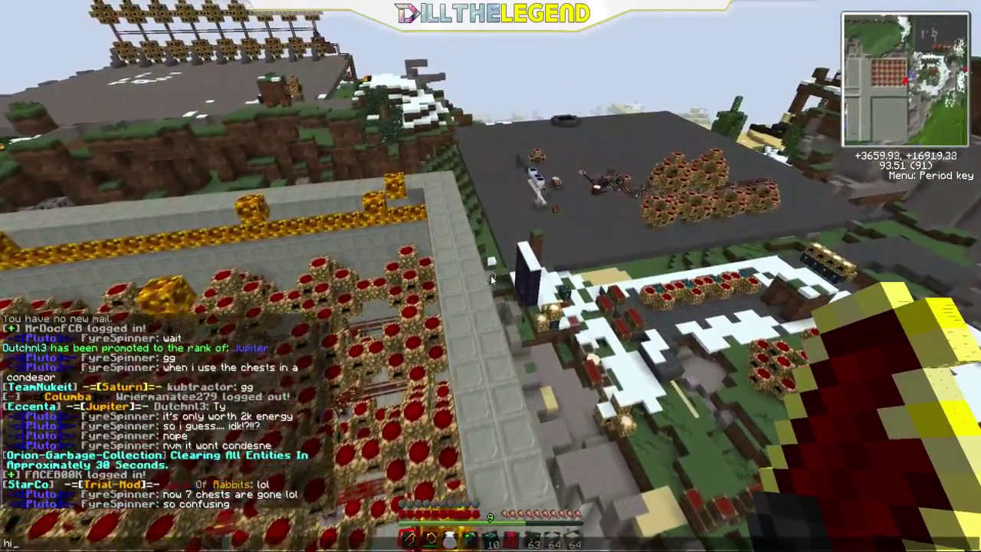
key("Return")
key("t")
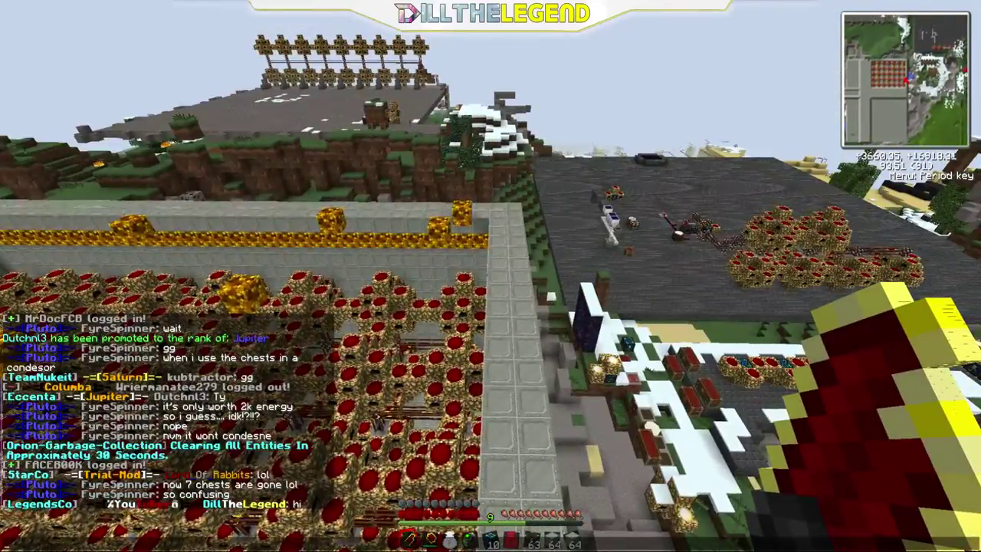
- Fly above the farm, then descend to face the red-armored player on the wall walkway
key("Escape")
key("space")
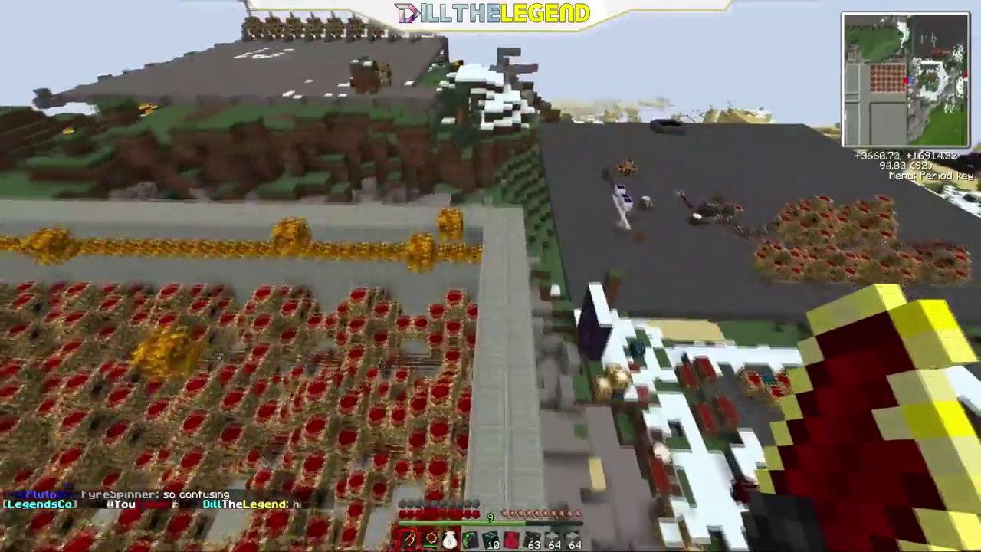
key("shift")
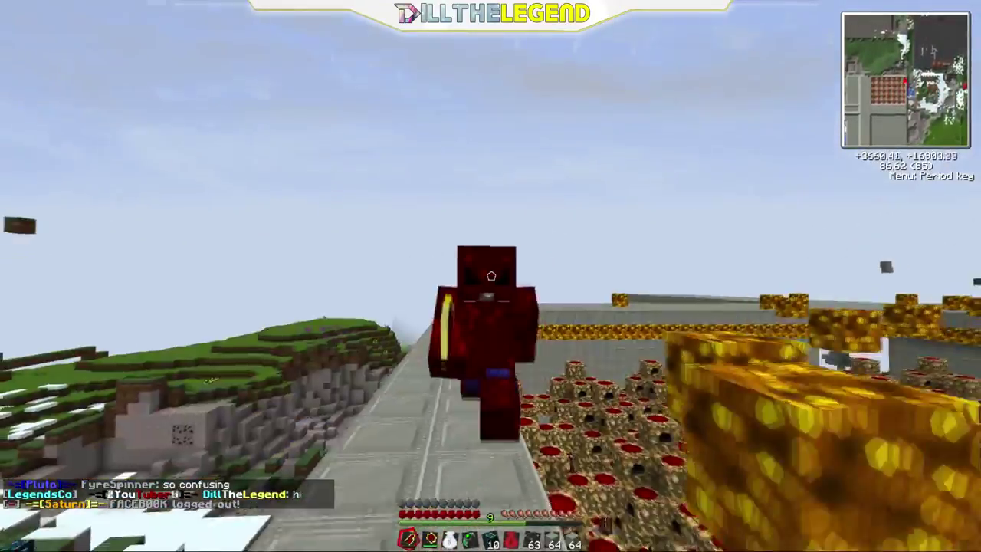